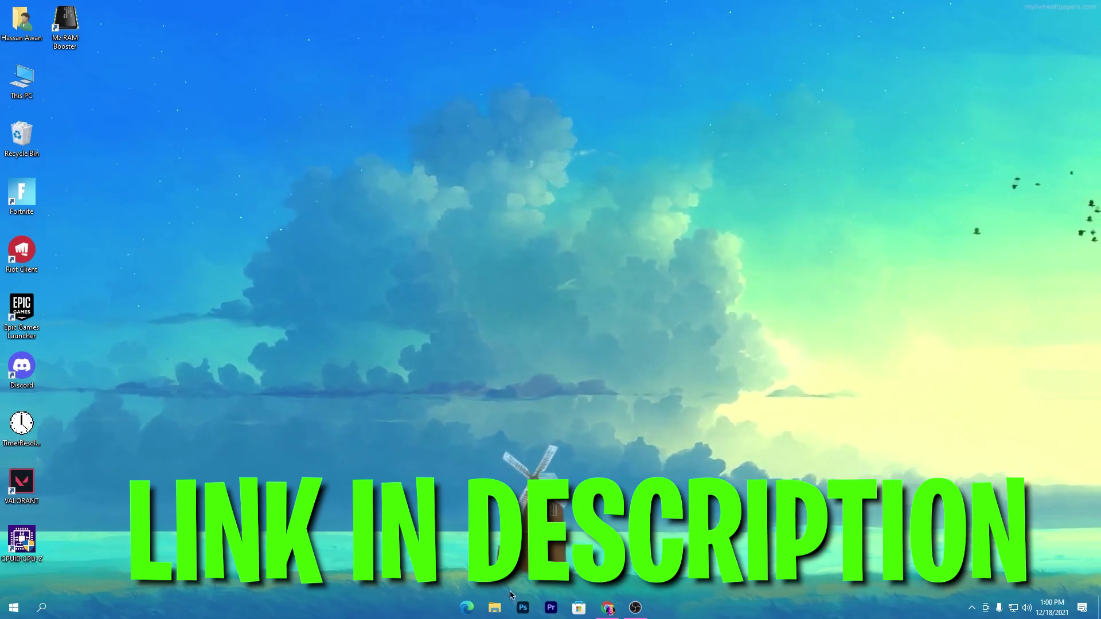
- Search the blog for 'fps boost' and scroll the Chapter 3 FPS Boost Pack post to its download instructions
{"action": "left_click", "coordinate": [614, 609]}
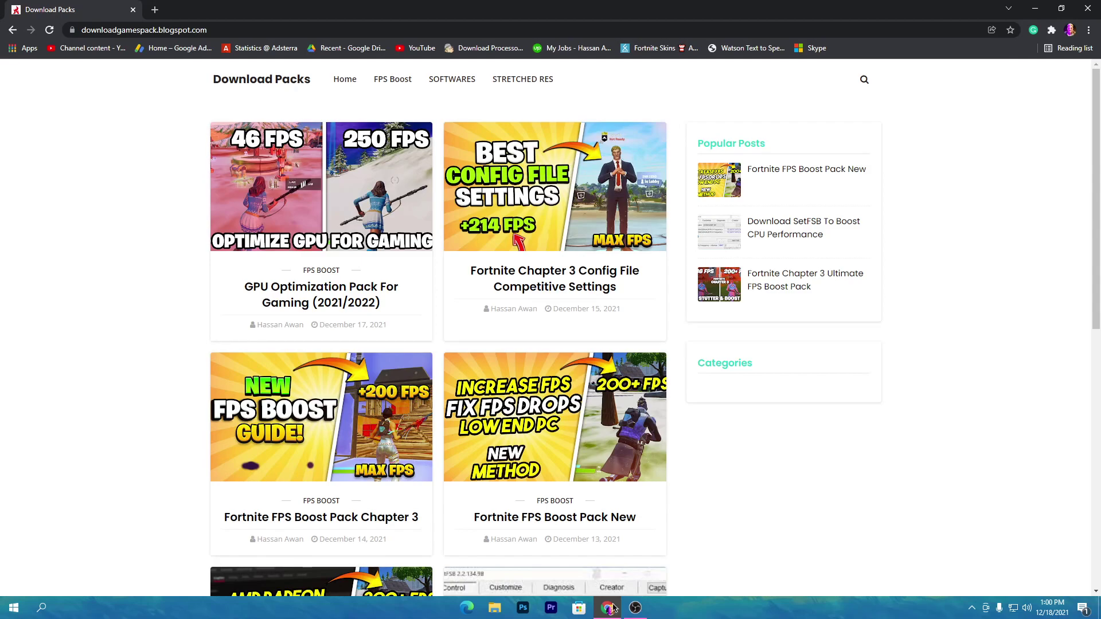
{"action": "left_click", "coordinate": [864, 80]}
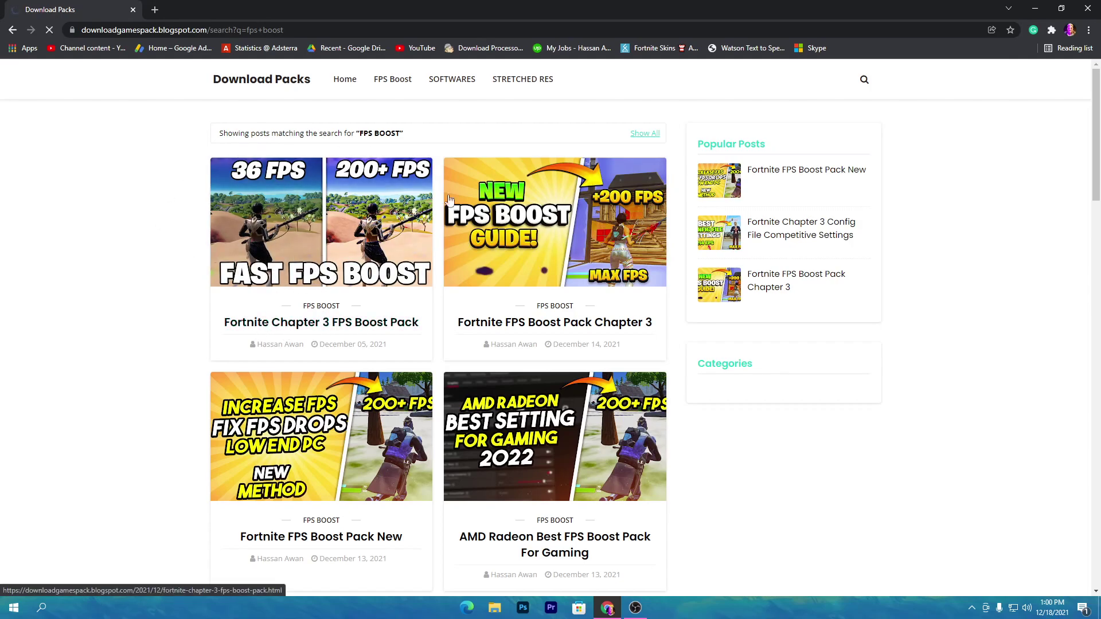
{"action": "scroll", "coordinate": [420, 523], "scroll_direction": "down", "scroll_amount": 1}
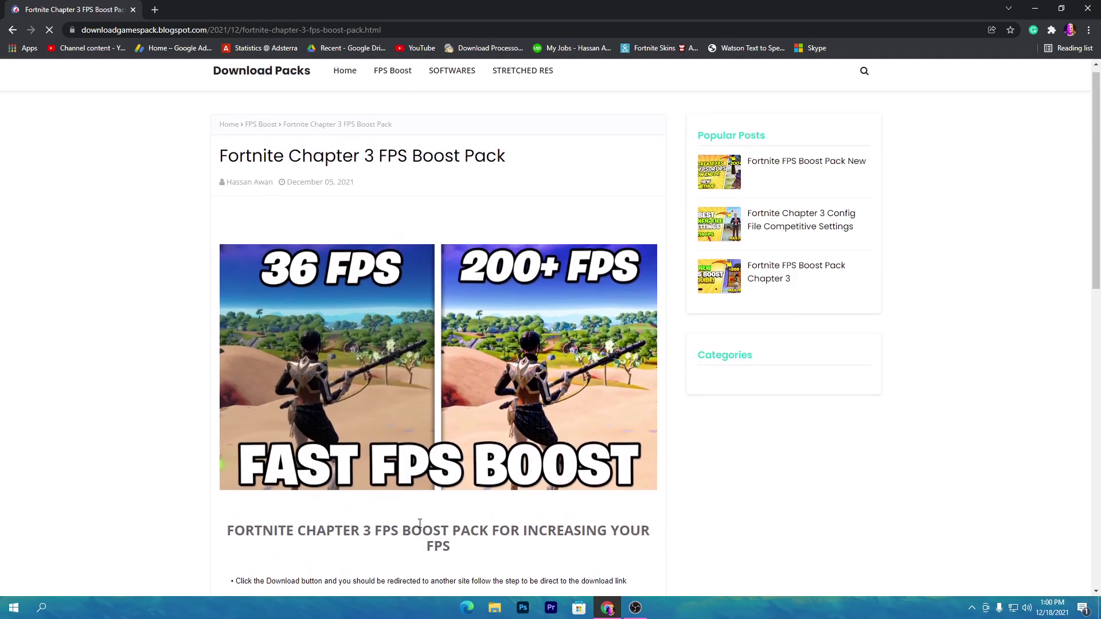
{"action": "scroll", "coordinate": [194, 449], "scroll_direction": "down", "scroll_amount": 1}
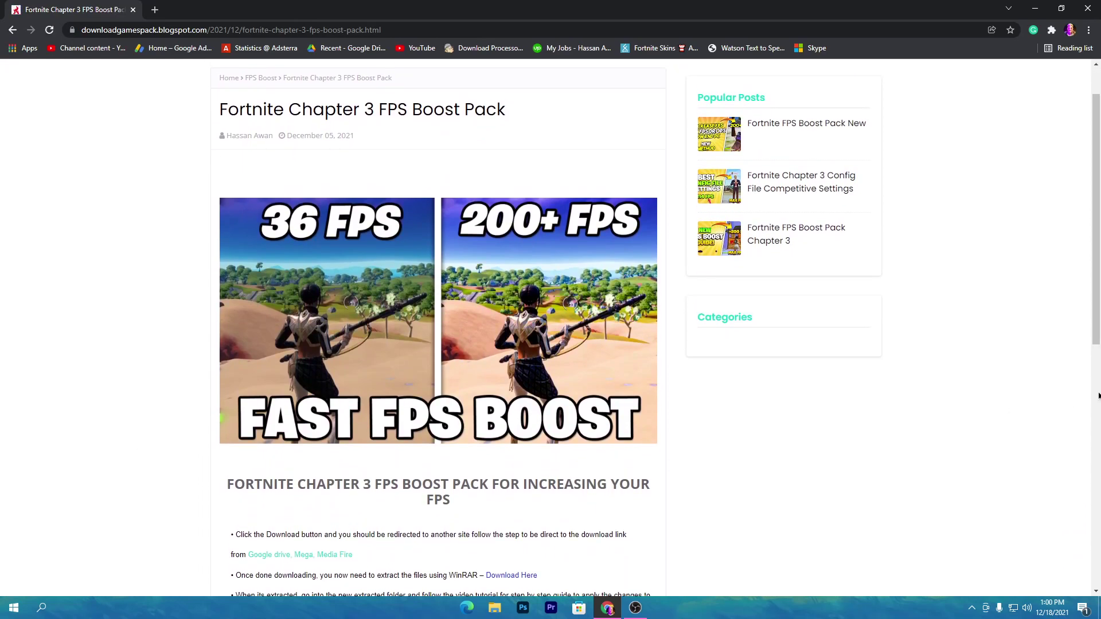
{"action": "scroll", "coordinate": [554, 493], "scroll_direction": "down", "scroll_amount": 4}
- Subscribe on YouTube with all notifications to unlock the pack's Google Drive link
{"action": "left_click", "coordinate": [457, 518]}
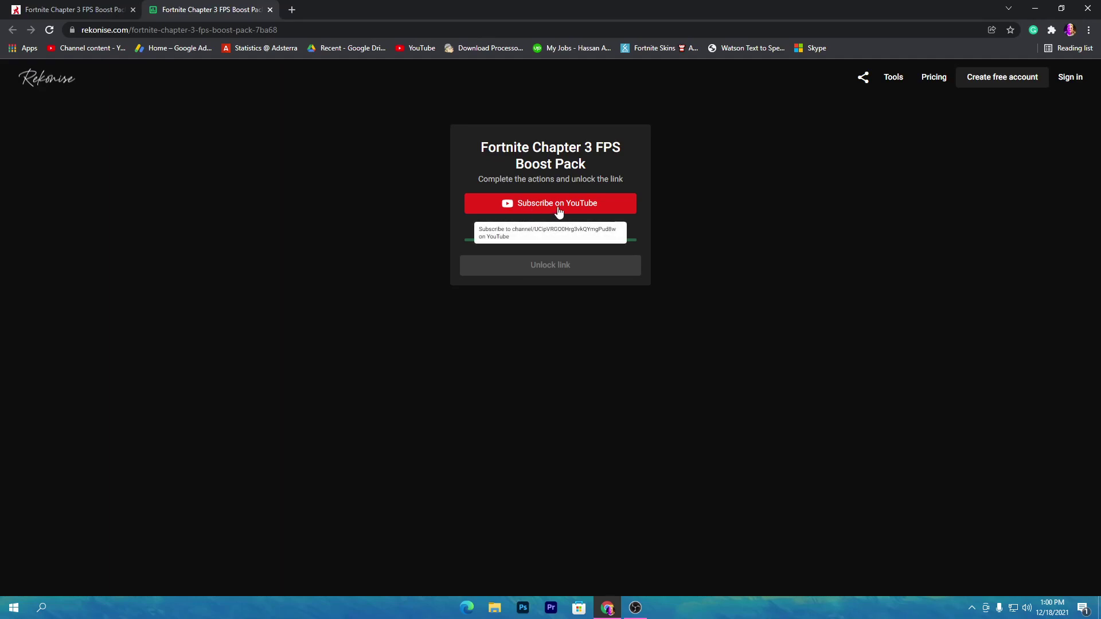
{"action": "left_click", "coordinate": [558, 207]}
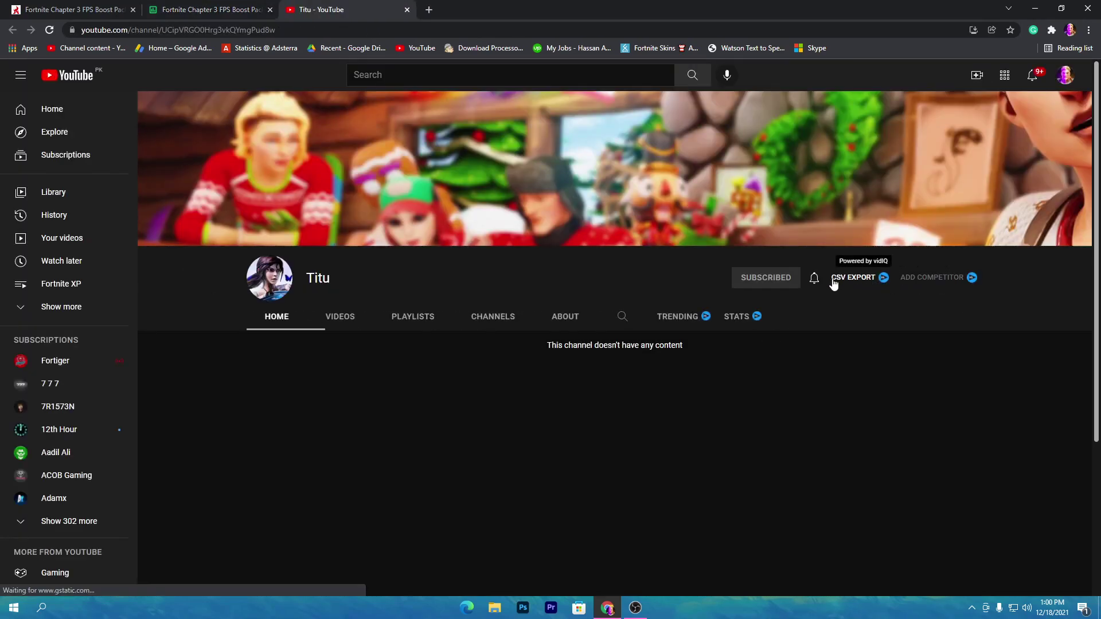
{"action": "left_click", "coordinate": [814, 278]}
{"action": "left_click", "coordinate": [841, 305]}
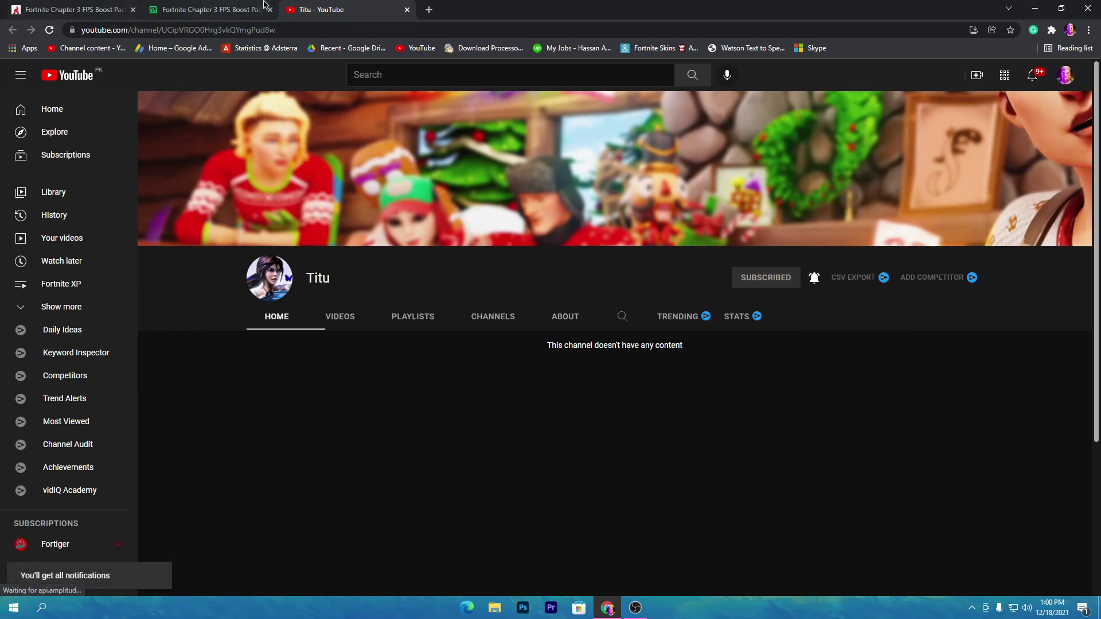
{"action": "left_click", "coordinate": [209, 10]}
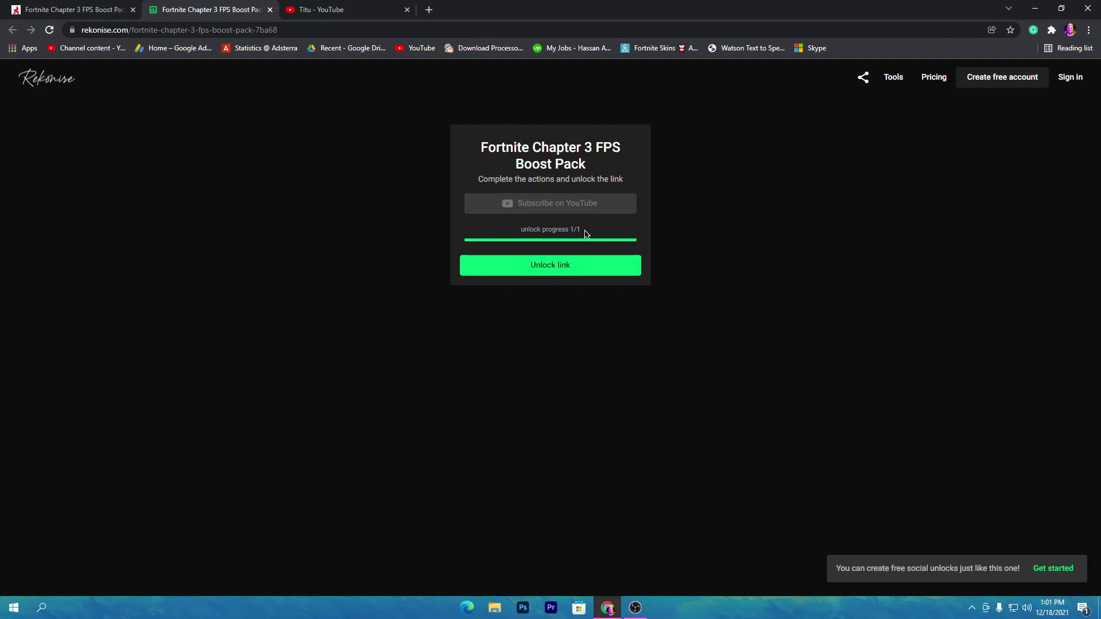
{"action": "left_click", "coordinate": [583, 277]}
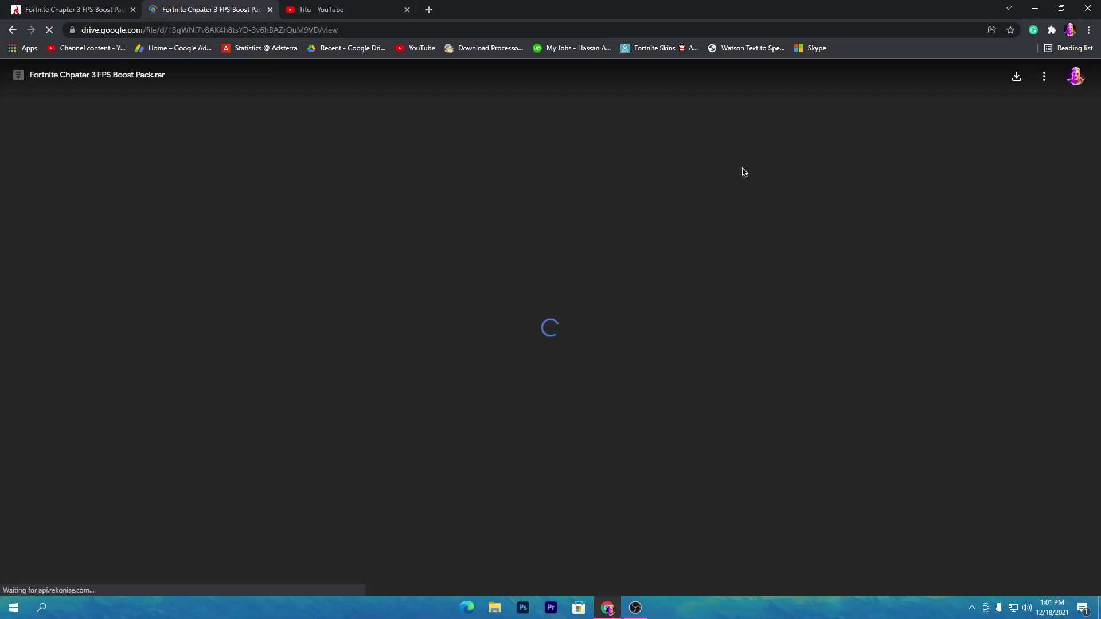
- Download the 3.90 MB boost pack .rar from Google Drive onto the desktop
{"action": "left_click", "coordinate": [1015, 86]}
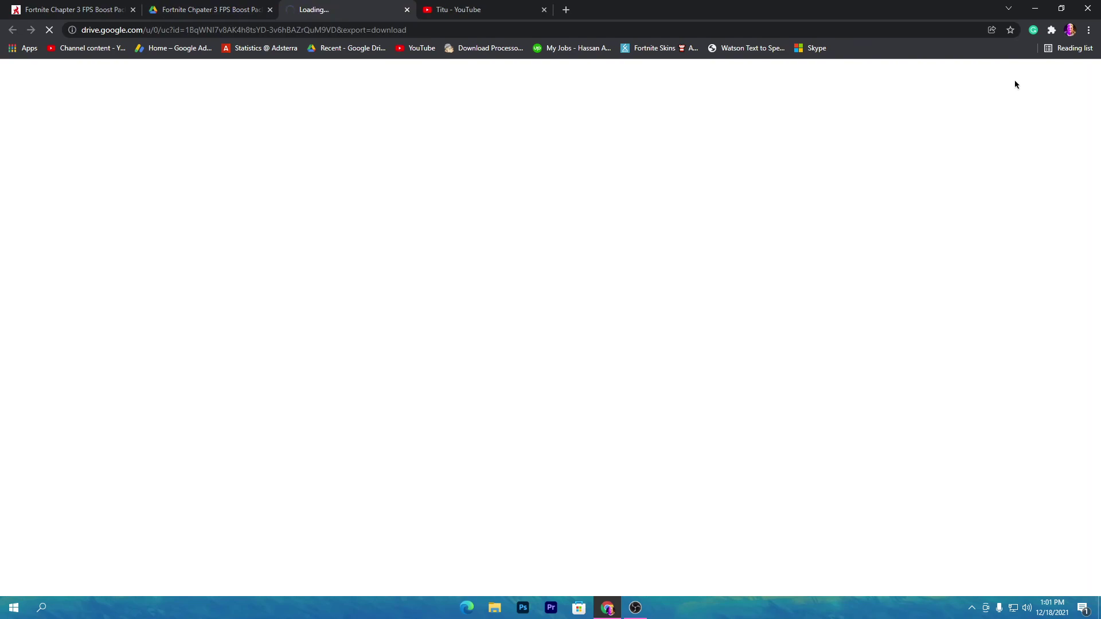
{"action": "left_click", "coordinate": [1035, 10]}
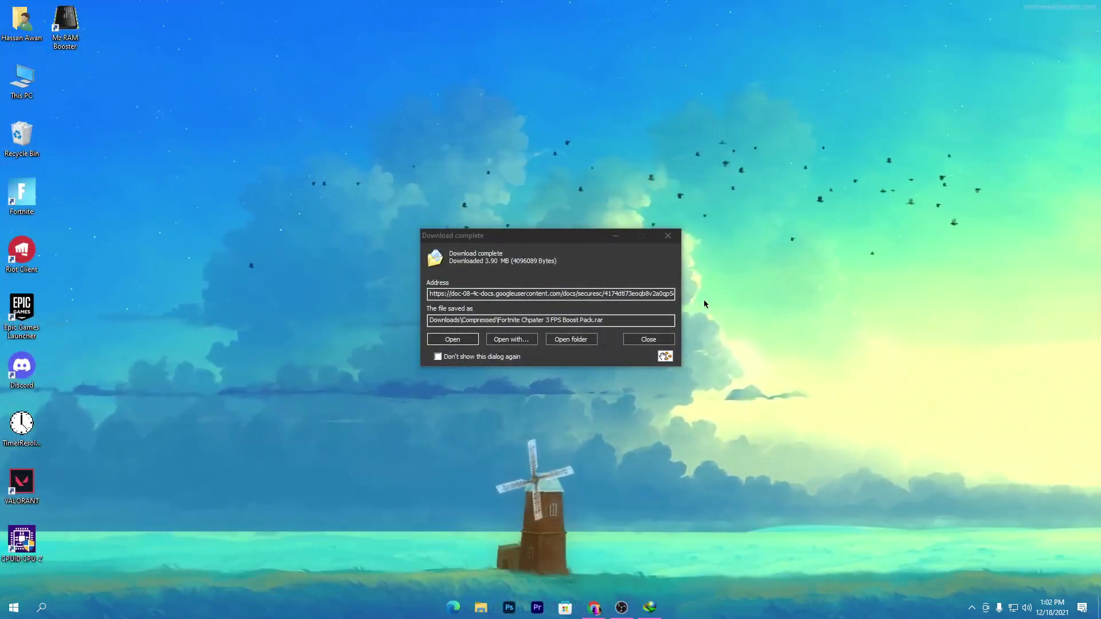
{"action": "left_click_drag", "start_coordinate": [665, 356], "coordinate": [466, 176]}
{"action": "left_click", "coordinate": [668, 235]}
- Extract the Fortnite Chpater folder from the archive onto the desktop
{"action": "double_click", "coordinate": [458, 192]}
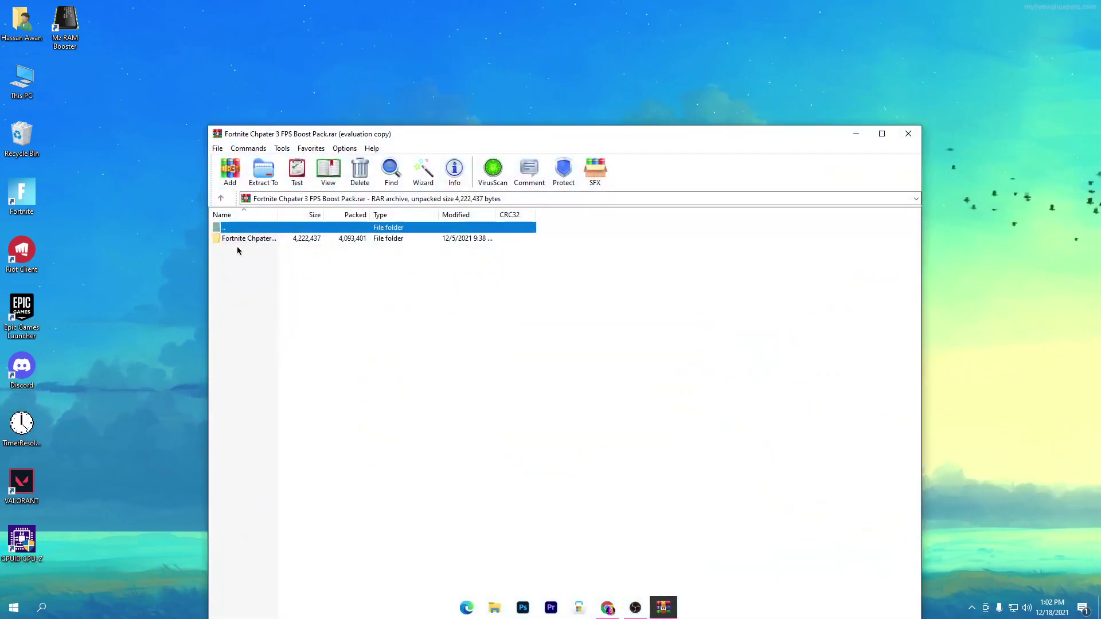
{"action": "left_click_drag", "start_coordinate": [241, 238], "coordinate": [524, 98]}
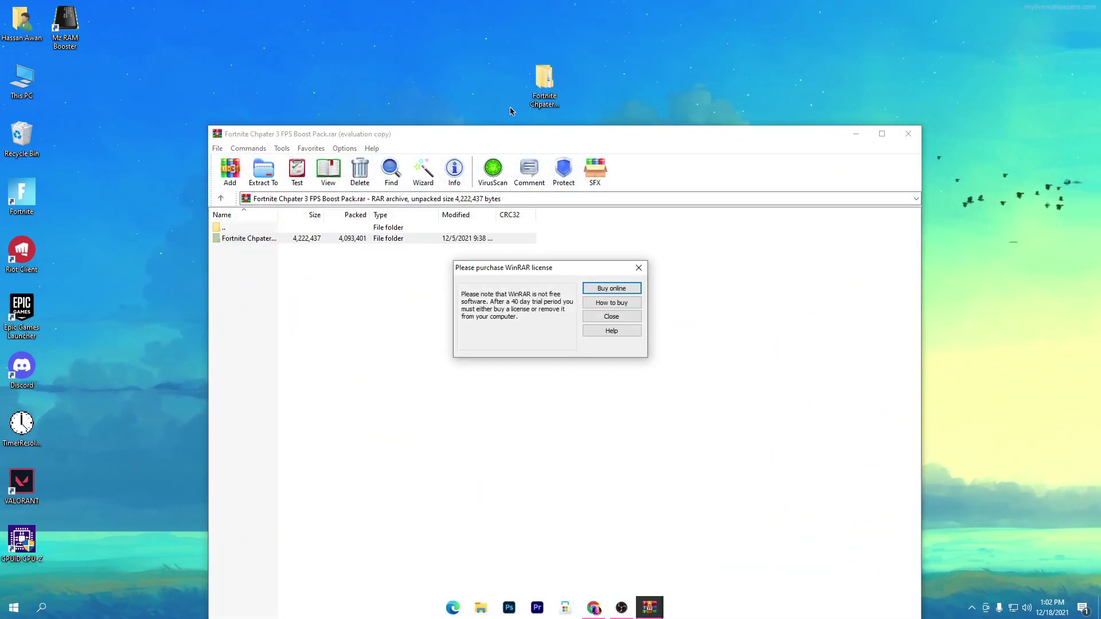
{"action": "left_click", "coordinate": [908, 134]}
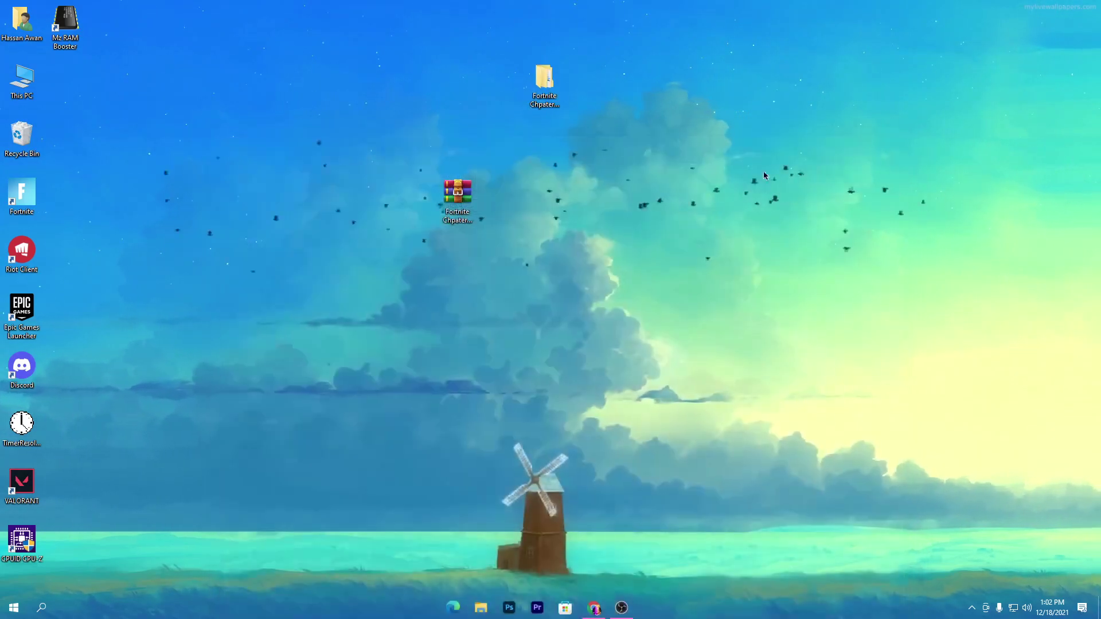
- Open the boost pack and its 1- BEST Reg Pack folder holding six registry files
{"action": "double_click", "coordinate": [544, 81]}
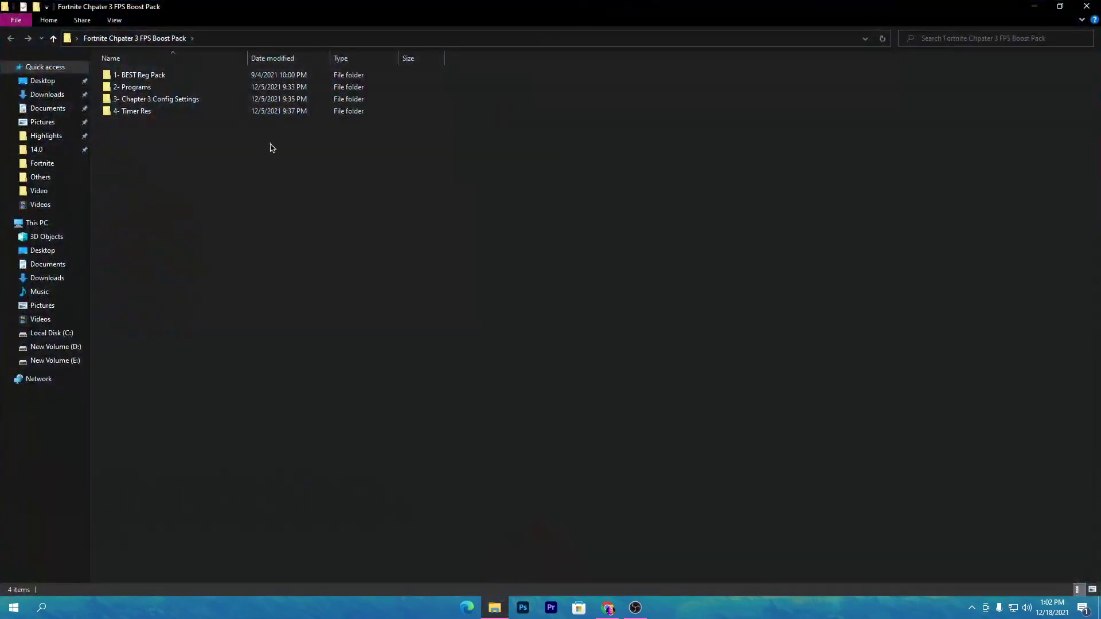
{"action": "left_click_drag", "start_coordinate": [243, 160], "coordinate": [502, 67]}
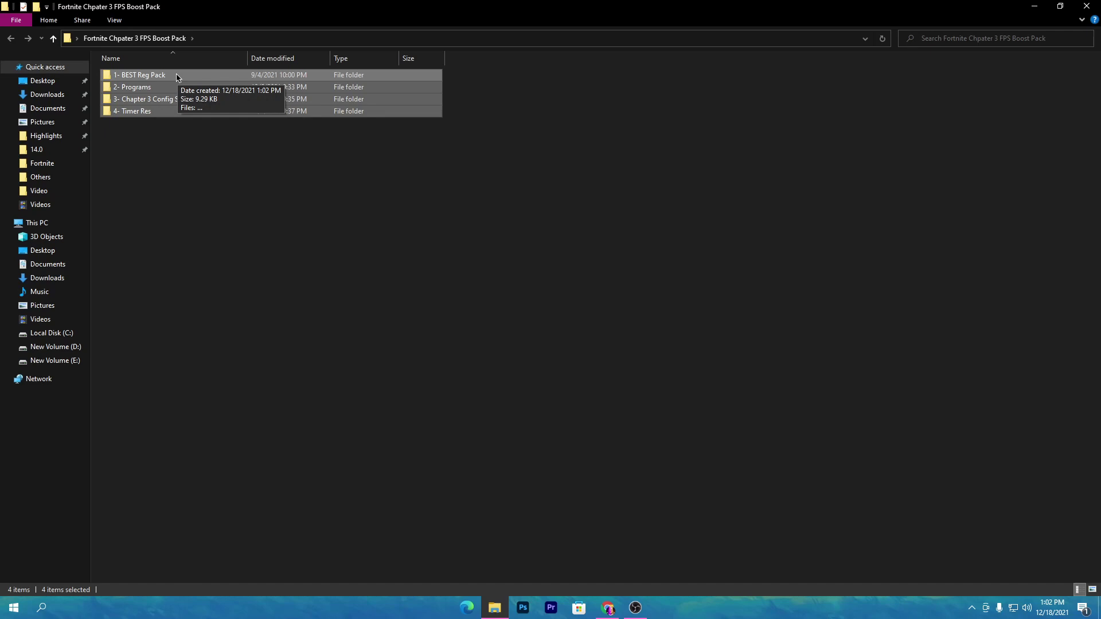
{"action": "left_click", "coordinate": [198, 203]}
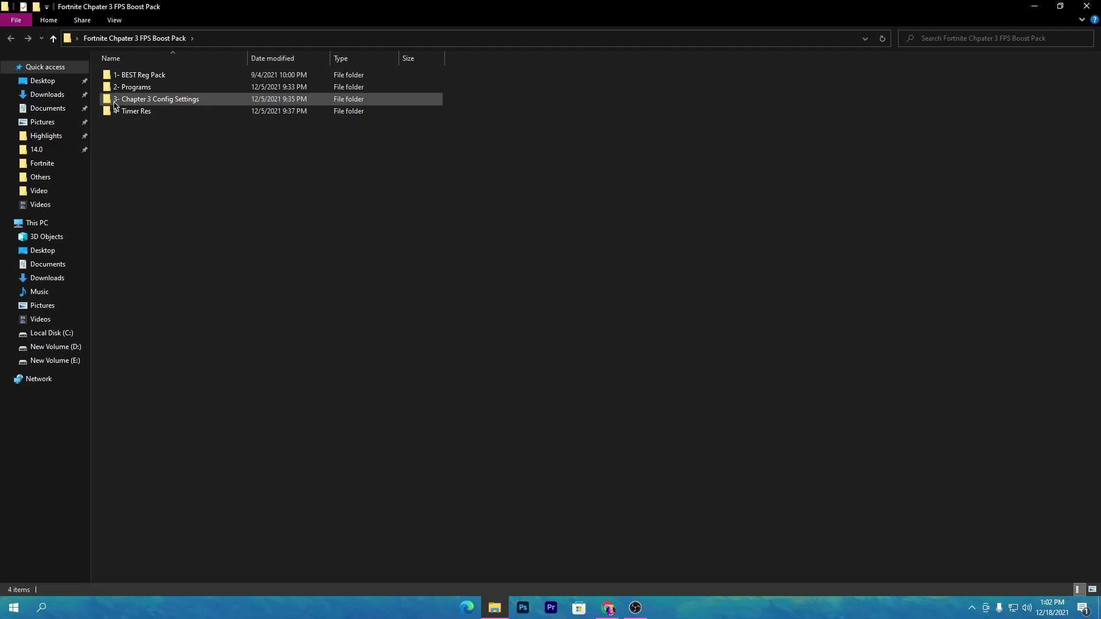
{"action": "double_click", "coordinate": [189, 78]}
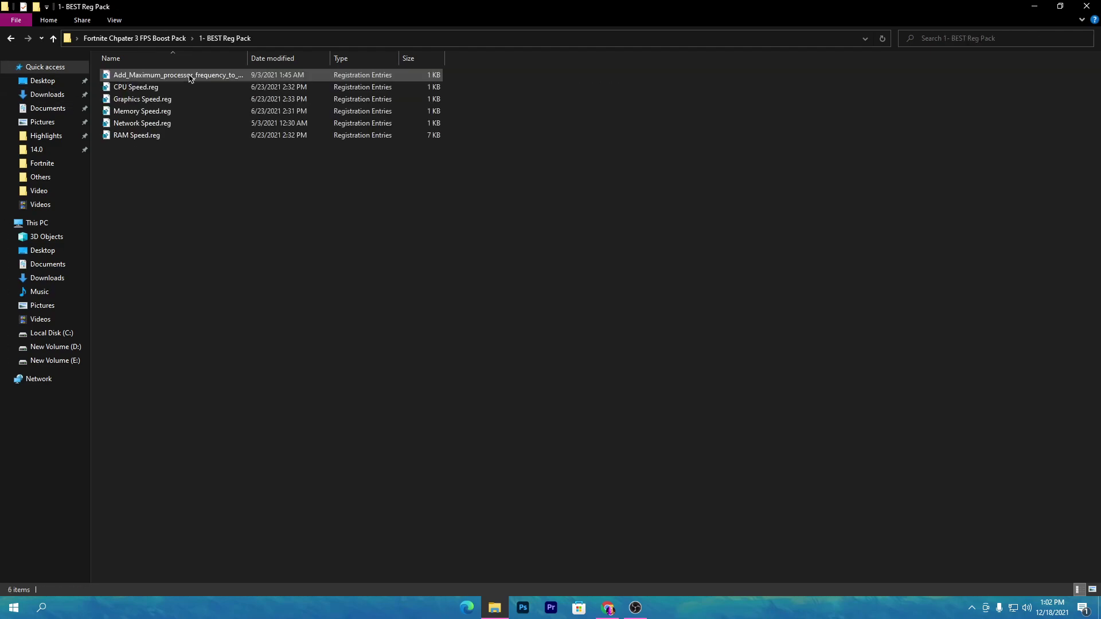
{"action": "left_click_drag", "start_coordinate": [249, 183], "coordinate": [447, 71]}
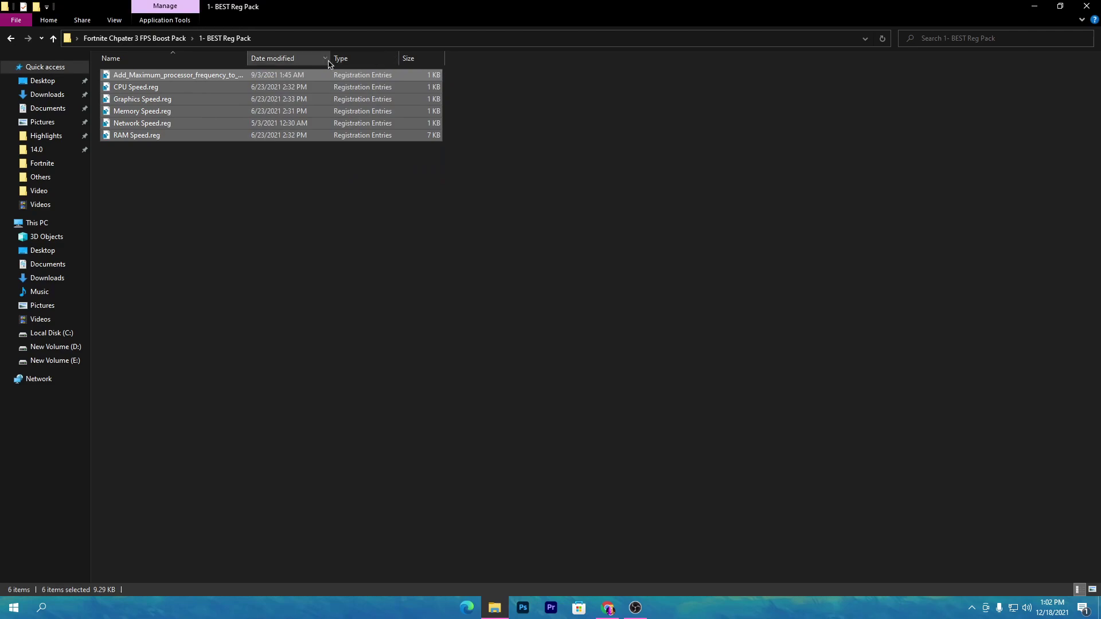
{"action": "left_click", "coordinate": [225, 222]}
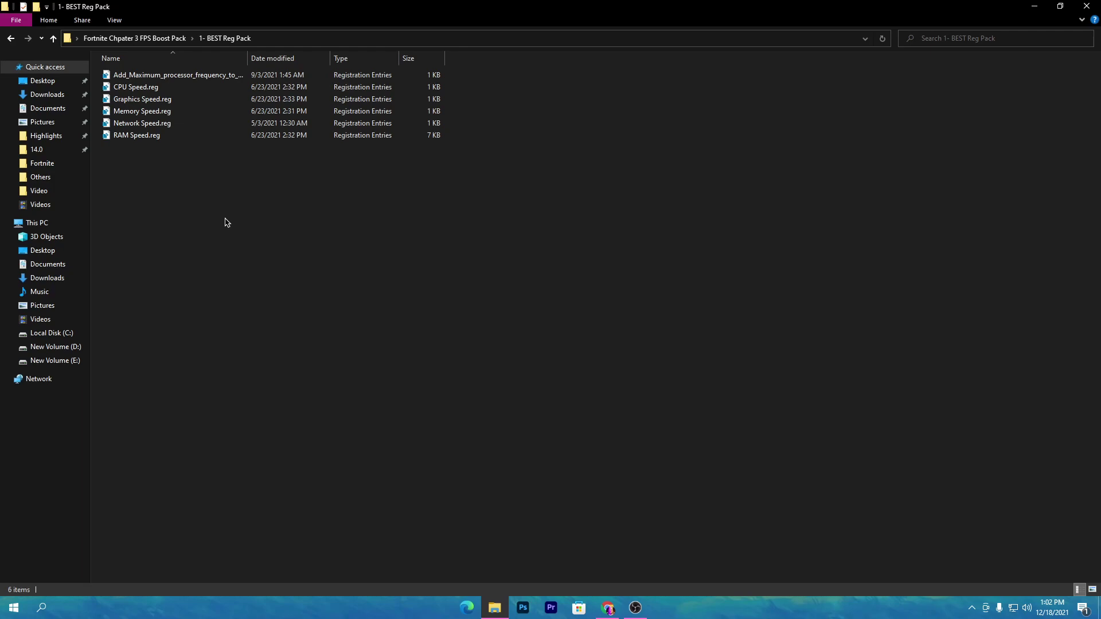
- Merge the first registry tweak, CPU Speed.reg and Graphics Speed.reg into the registry
{"action": "double_click", "coordinate": [306, 75]}
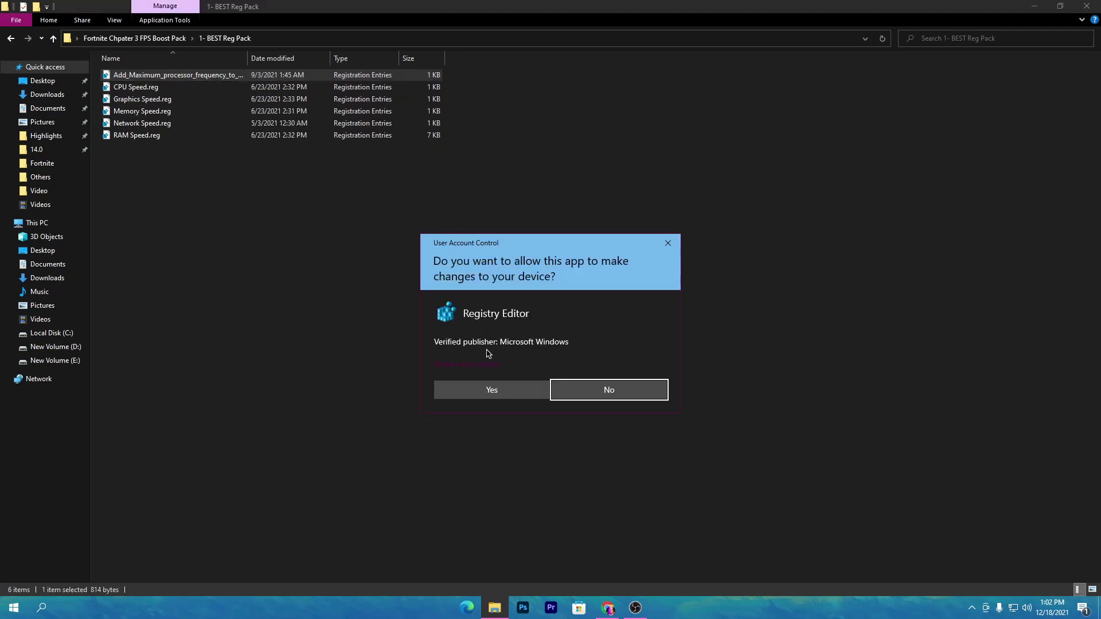
{"action": "left_click", "coordinate": [492, 390]}
{"action": "left_click", "coordinate": [644, 322]}
{"action": "left_click", "coordinate": [673, 309]}
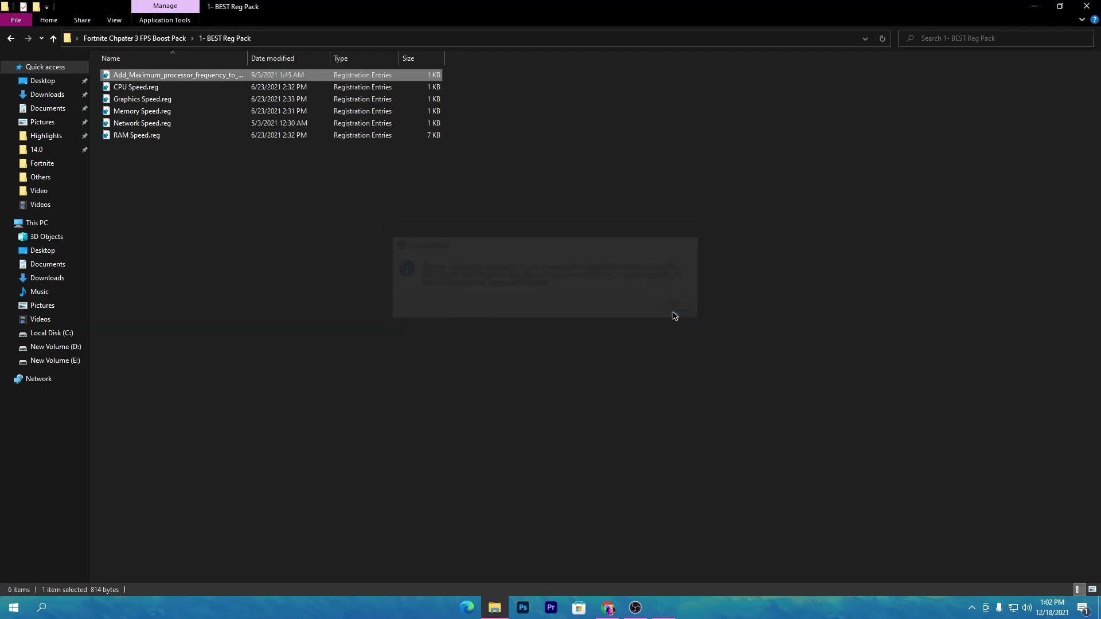
{"action": "double_click", "coordinate": [197, 87]}
{"action": "left_click", "coordinate": [634, 319]}
{"action": "left_click", "coordinate": [679, 308]}
{"action": "double_click", "coordinate": [216, 99]}
{"action": "left_click", "coordinate": [634, 319]}
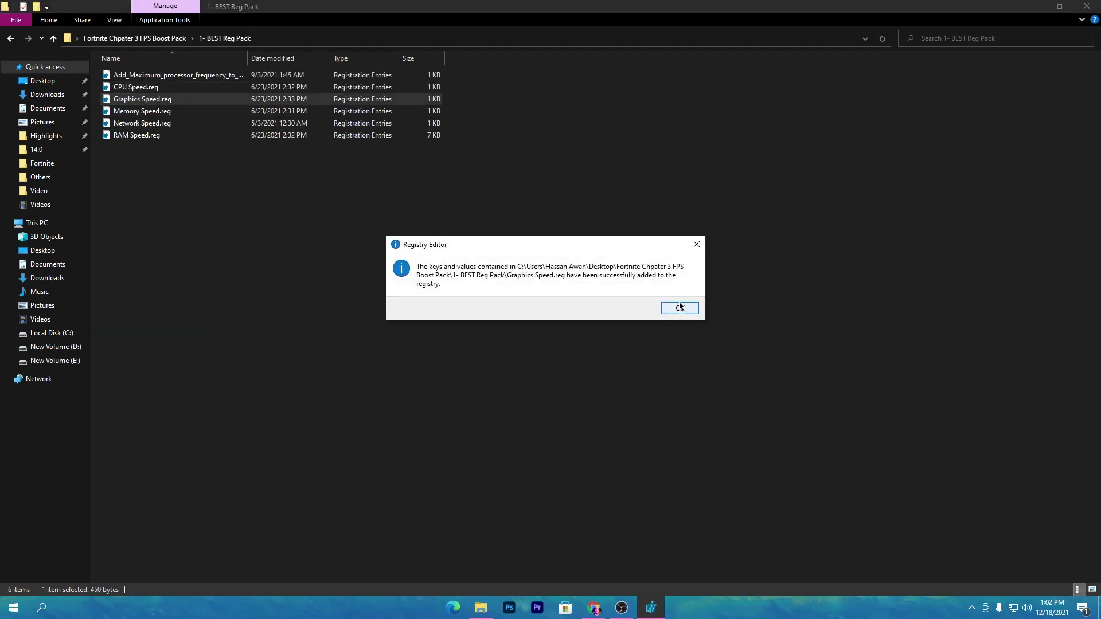
{"action": "left_click", "coordinate": [679, 307]}
- Merge Memory Speed.reg, Network Speed.reg and RAM Speed.reg, then return to the pack folder
{"action": "double_click", "coordinate": [207, 112]}
{"action": "left_click", "coordinate": [492, 390]}
{"action": "left_click", "coordinate": [634, 319]}
{"action": "left_click", "coordinate": [679, 308]}
{"action": "double_click", "coordinate": [206, 124]}
{"action": "left_click", "coordinate": [492, 389]}
{"action": "left_click", "coordinate": [634, 319]}
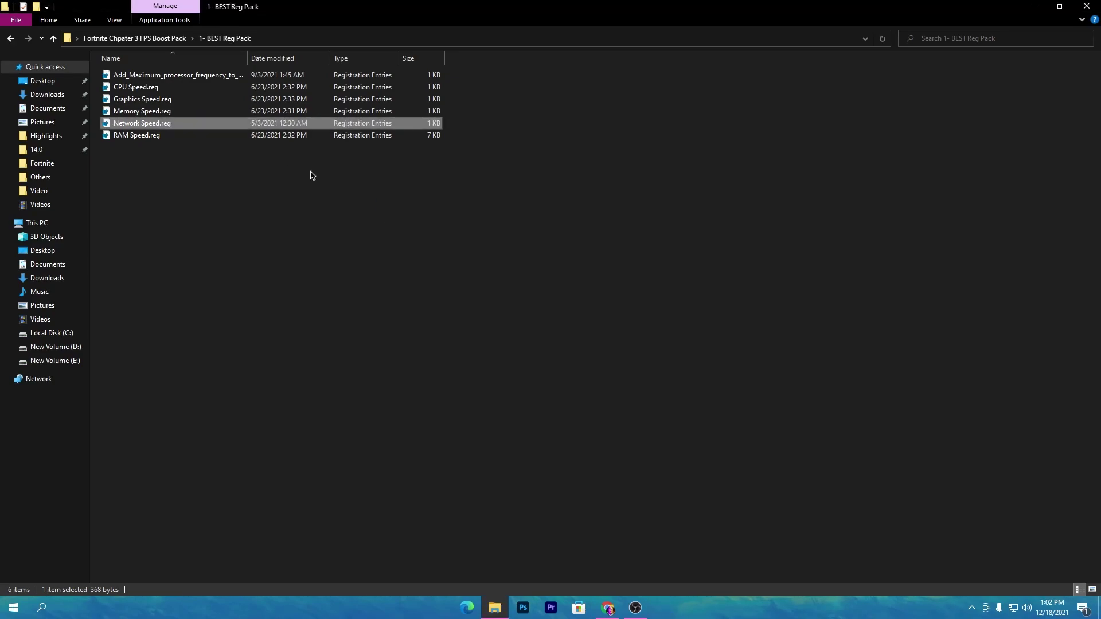
{"action": "double_click", "coordinate": [206, 136]}
{"action": "left_click", "coordinate": [492, 390]}
{"action": "left_click", "coordinate": [634, 319]}
{"action": "left_click", "coordinate": [690, 307]}
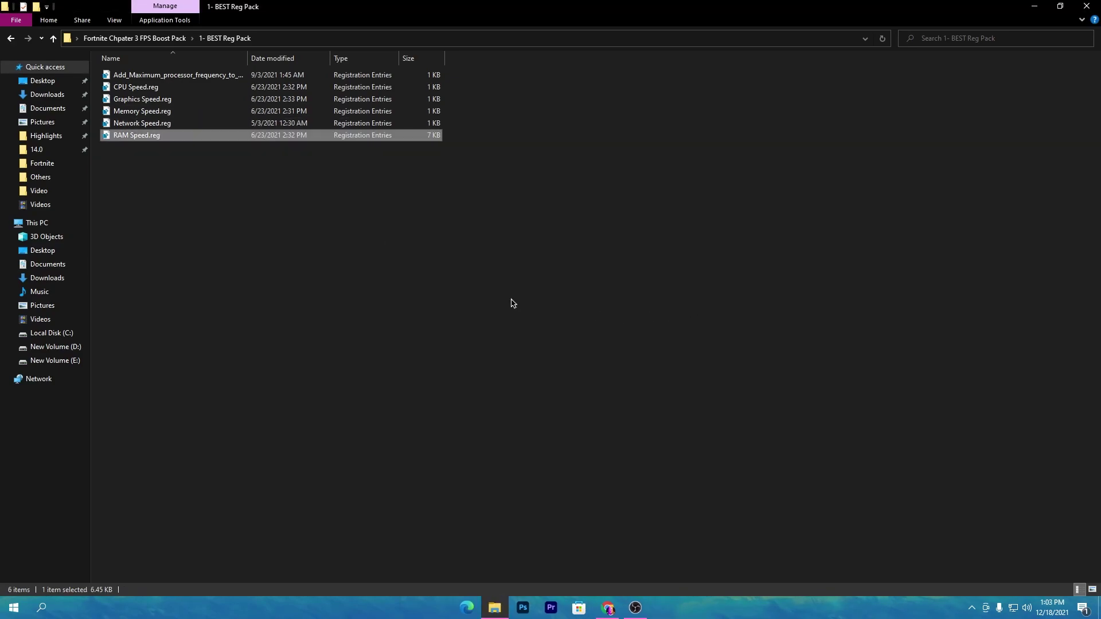
{"action": "left_click", "coordinate": [154, 39]}
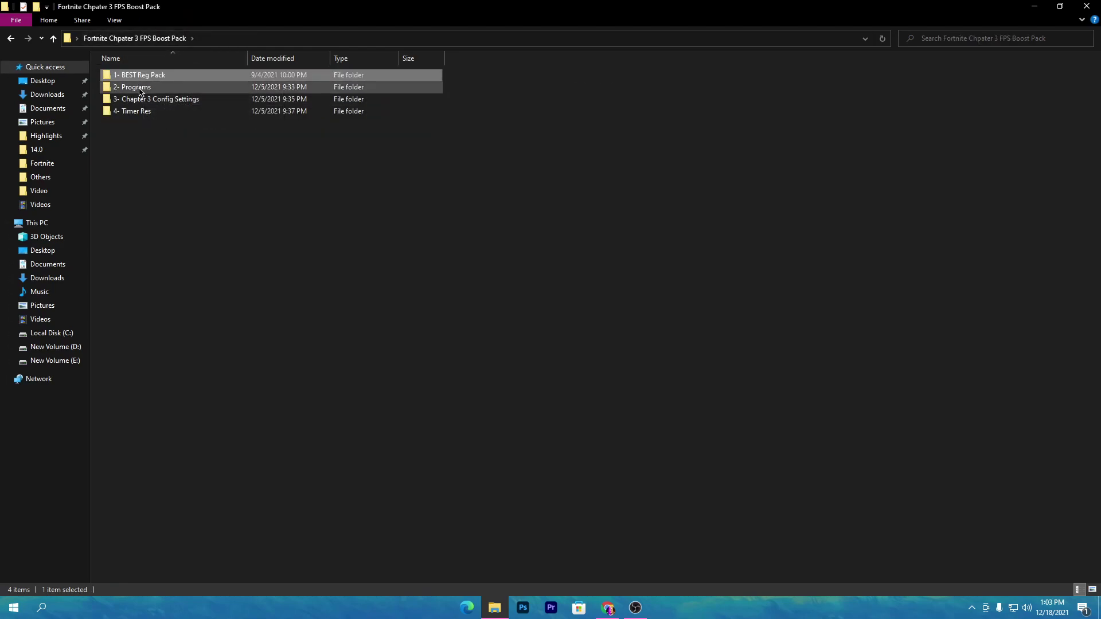
- View the three items in the 2- Programs folder, then minimize Explorer to show the desktop
{"action": "double_click", "coordinate": [117, 89]}
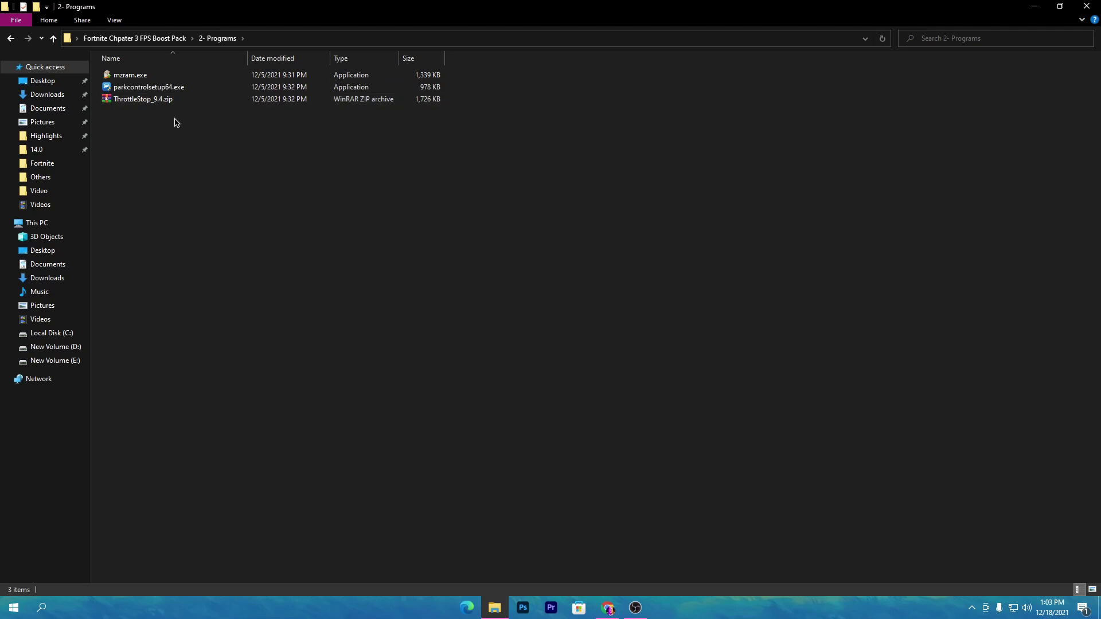
{"action": "left_click_drag", "start_coordinate": [413, 138], "coordinate": [101, 72]}
{"action": "left_click", "coordinate": [297, 175]}
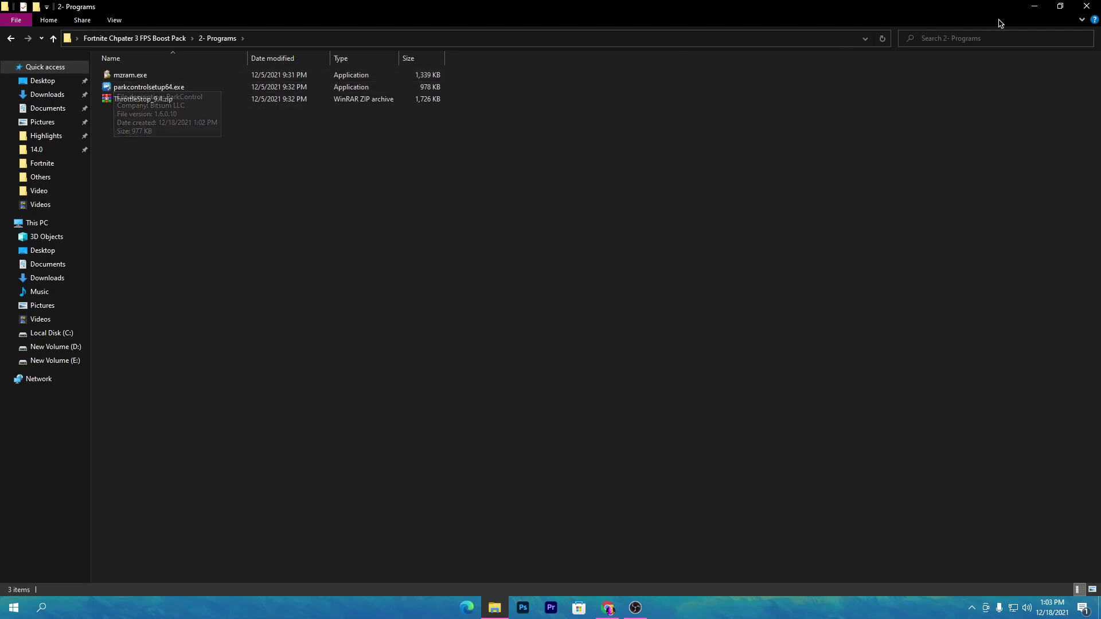
{"action": "left_click", "coordinate": [1027, 9]}
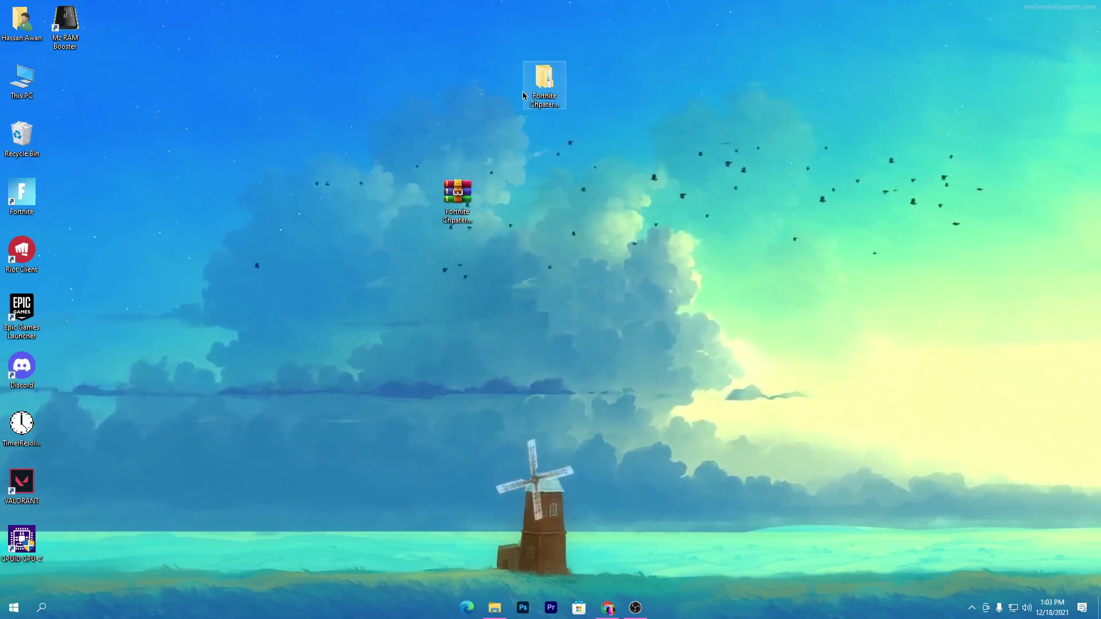
{"action": "left_click", "coordinate": [81, 32]}
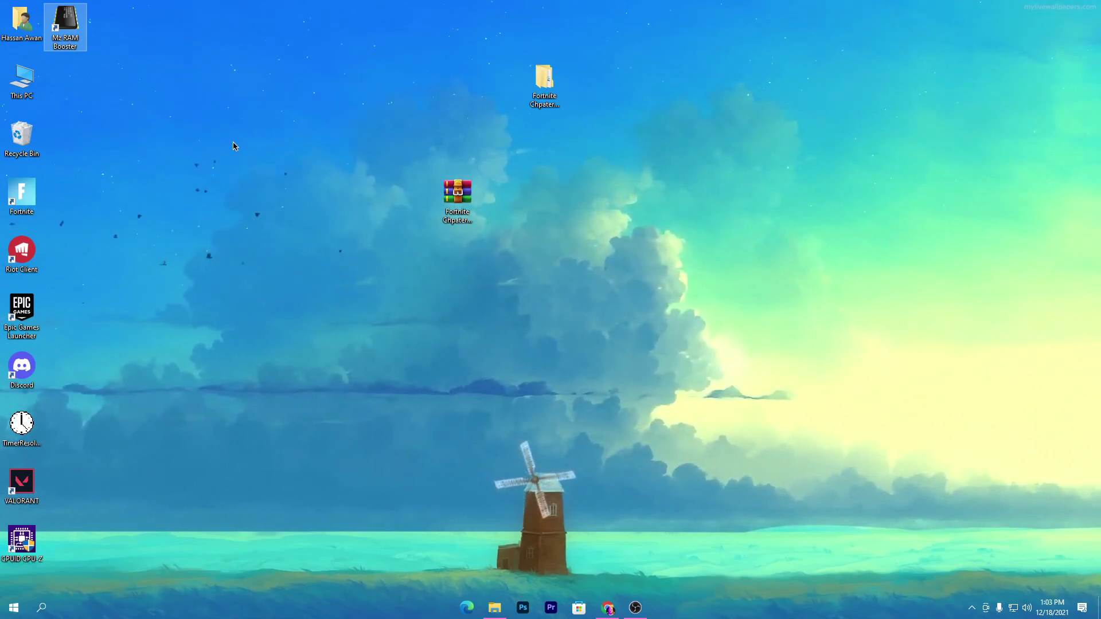
{"action": "left_click", "coordinate": [971, 607]}
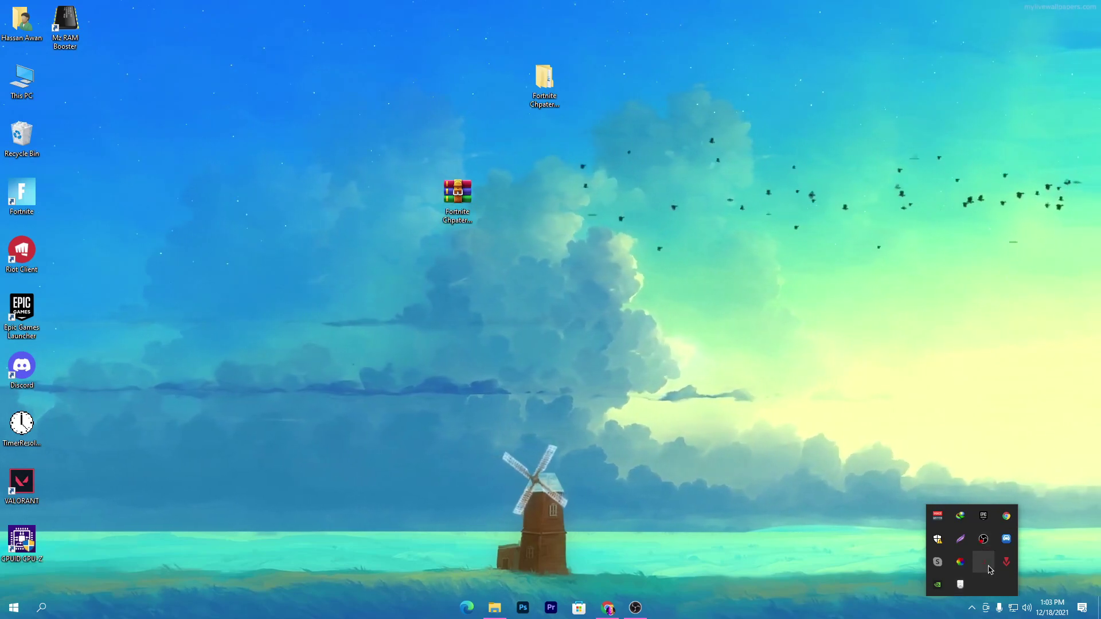
{"action": "left_click", "coordinate": [984, 564]}
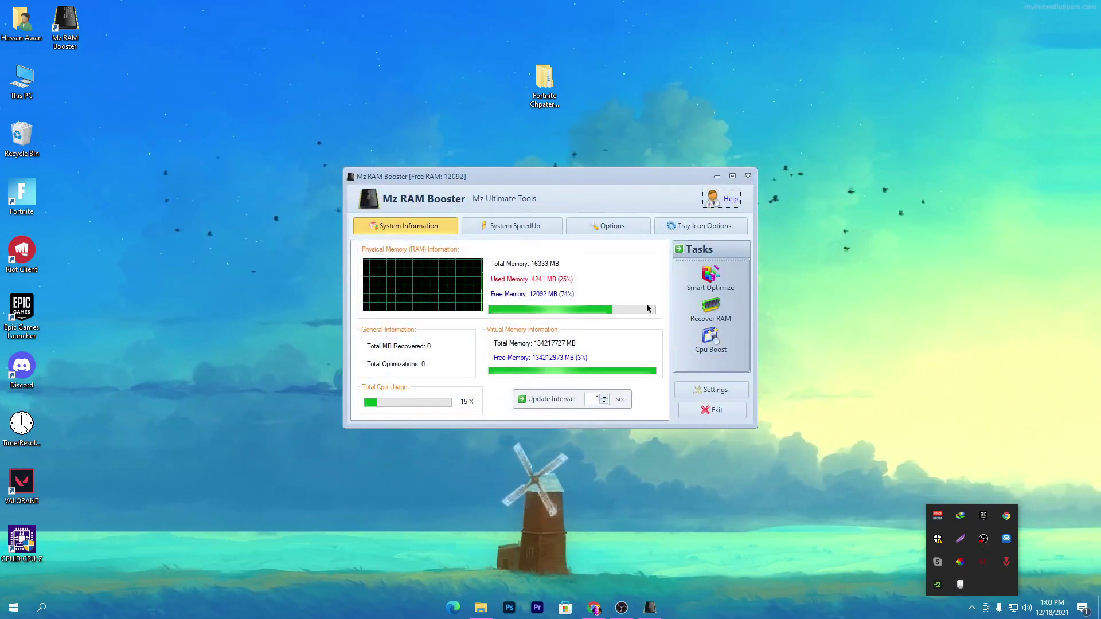
{"action": "left_click", "coordinate": [484, 229]}
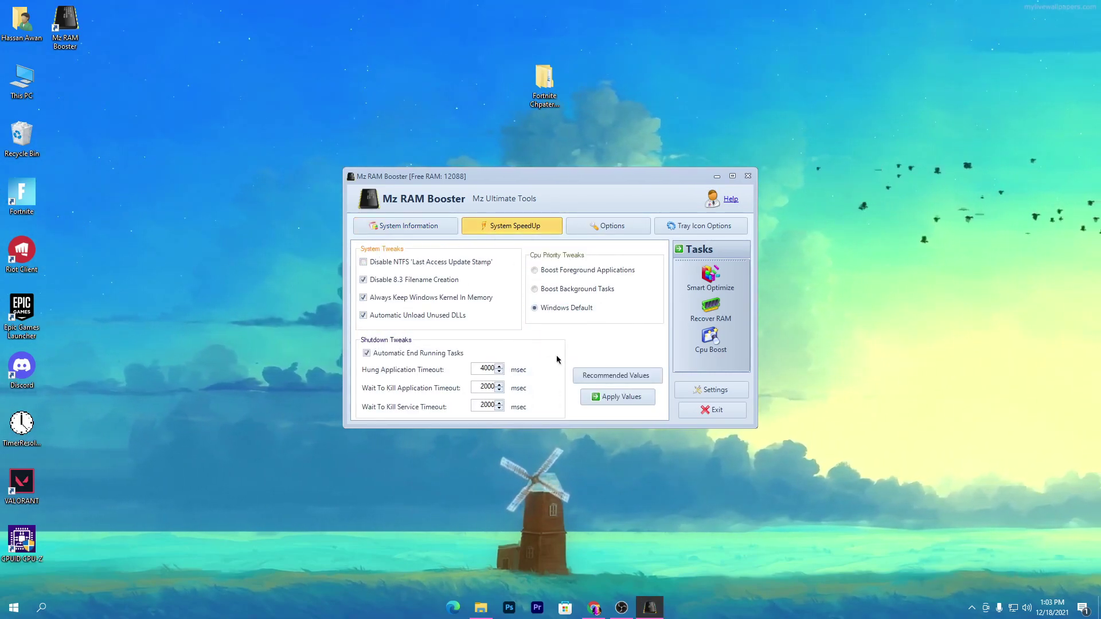
{"action": "left_click", "coordinate": [590, 226]}
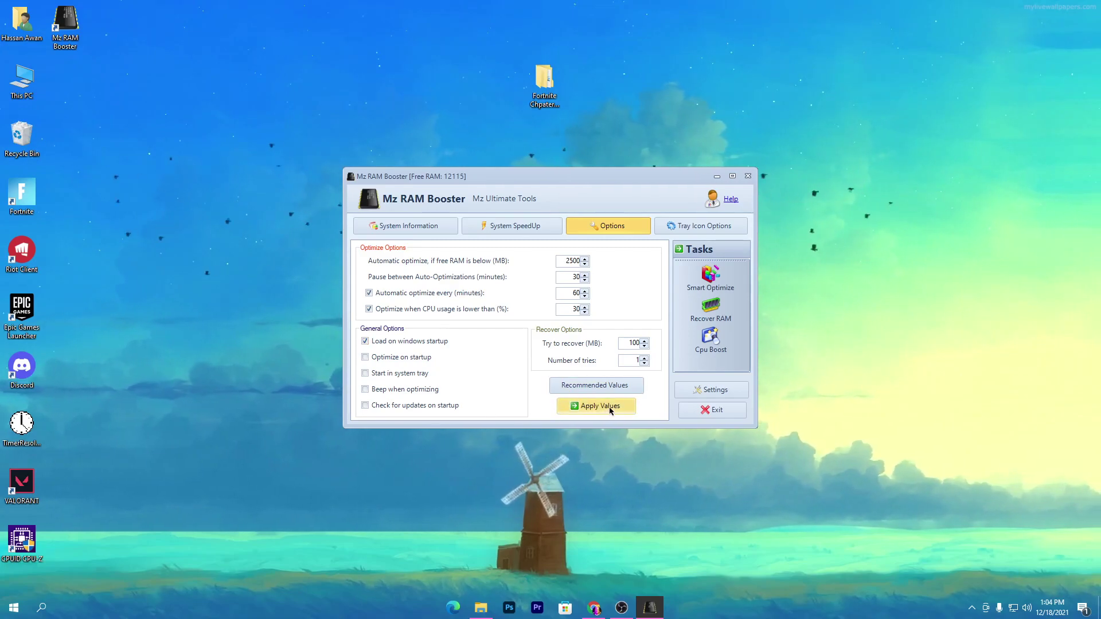
{"action": "left_click", "coordinate": [748, 178]}
{"action": "left_click", "coordinate": [971, 609]}
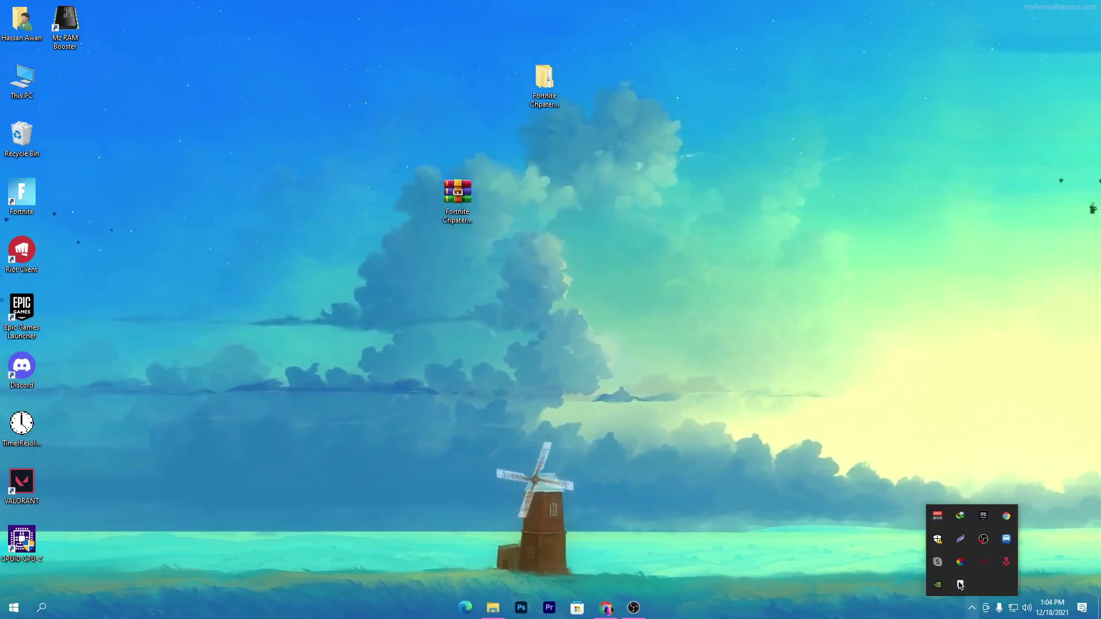
{"action": "left_click", "coordinate": [969, 615]}
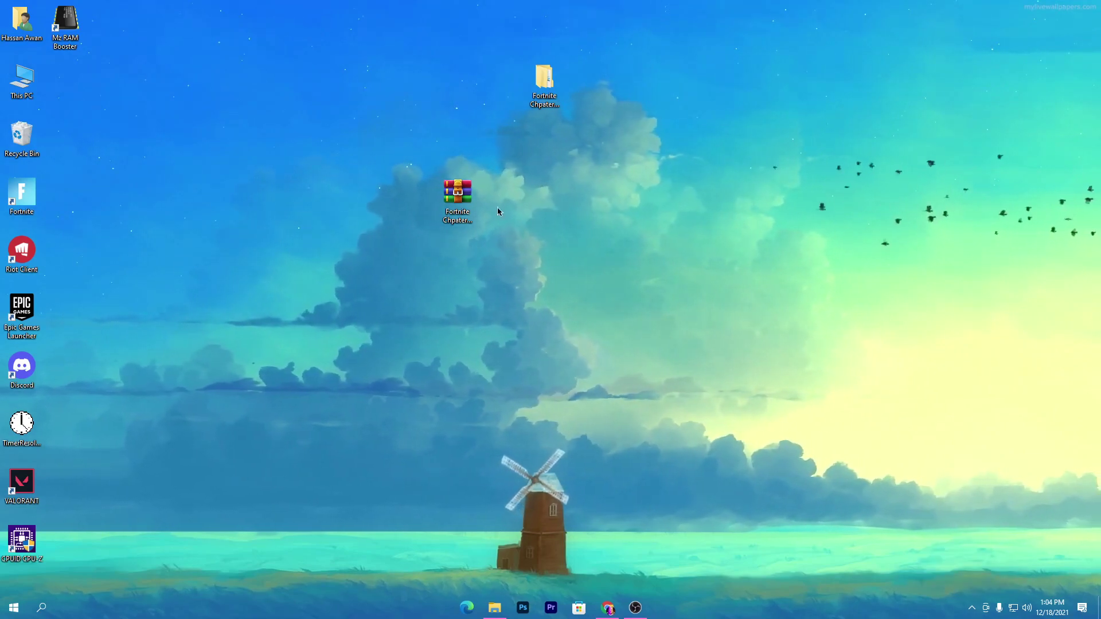
- Restore Explorer on 2- Programs and open ParkControl from the system tray's hidden icons
{"action": "left_click", "coordinate": [495, 608]}
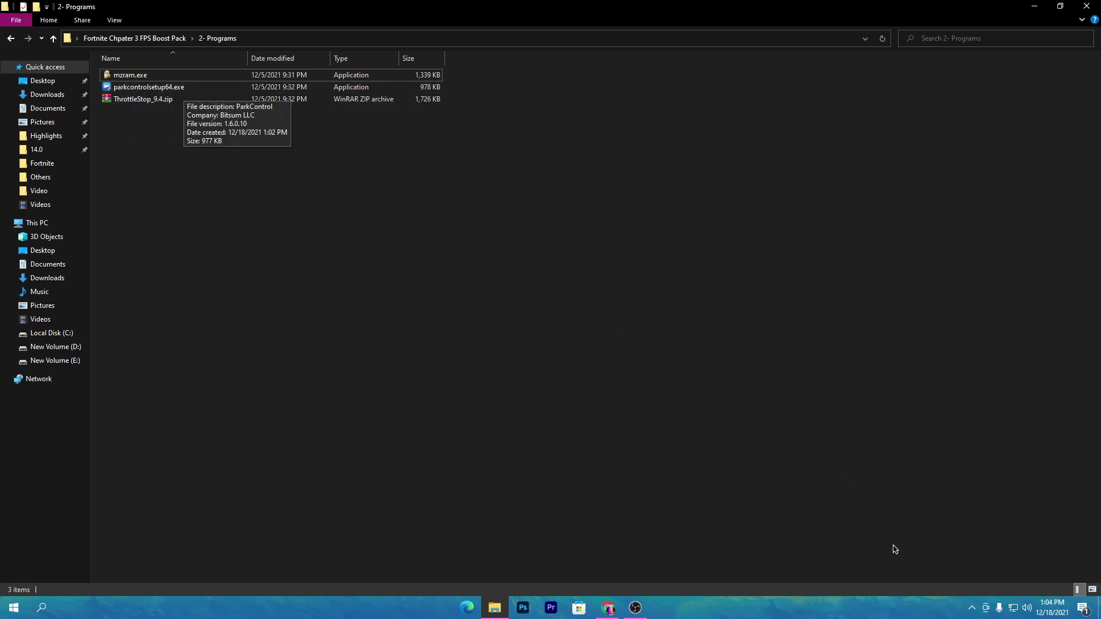
{"action": "left_click", "coordinate": [972, 610]}
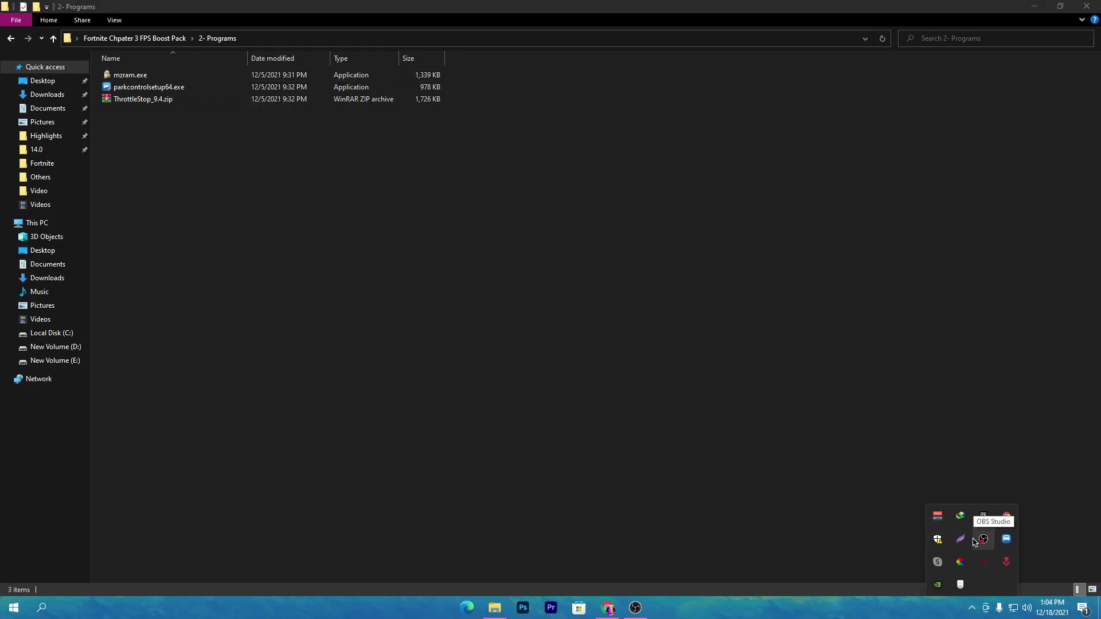
{"action": "left_click", "coordinate": [1004, 544]}
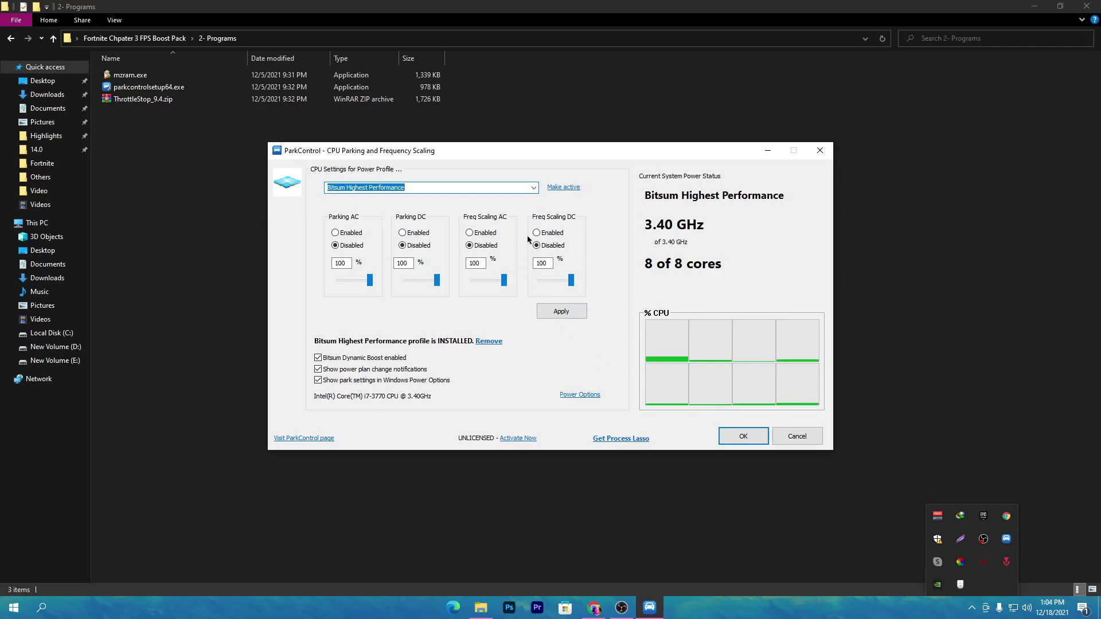
- Keep Bitsum Highest Performance as the ParkControl power profile and apply it
{"action": "left_click", "coordinate": [469, 187]}
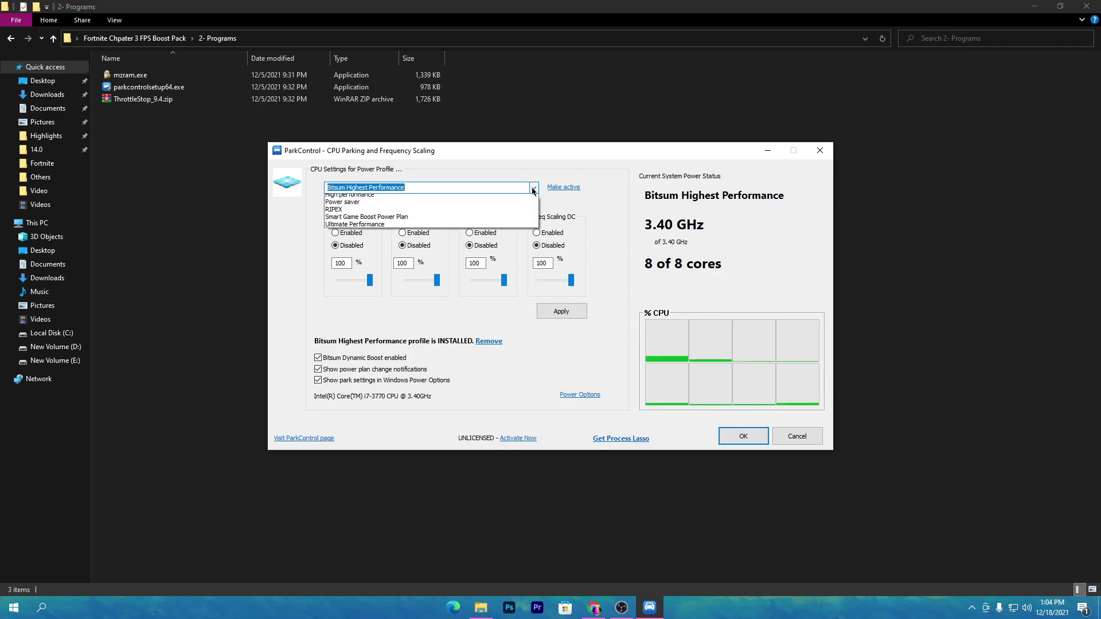
{"action": "left_click", "coordinate": [338, 207]}
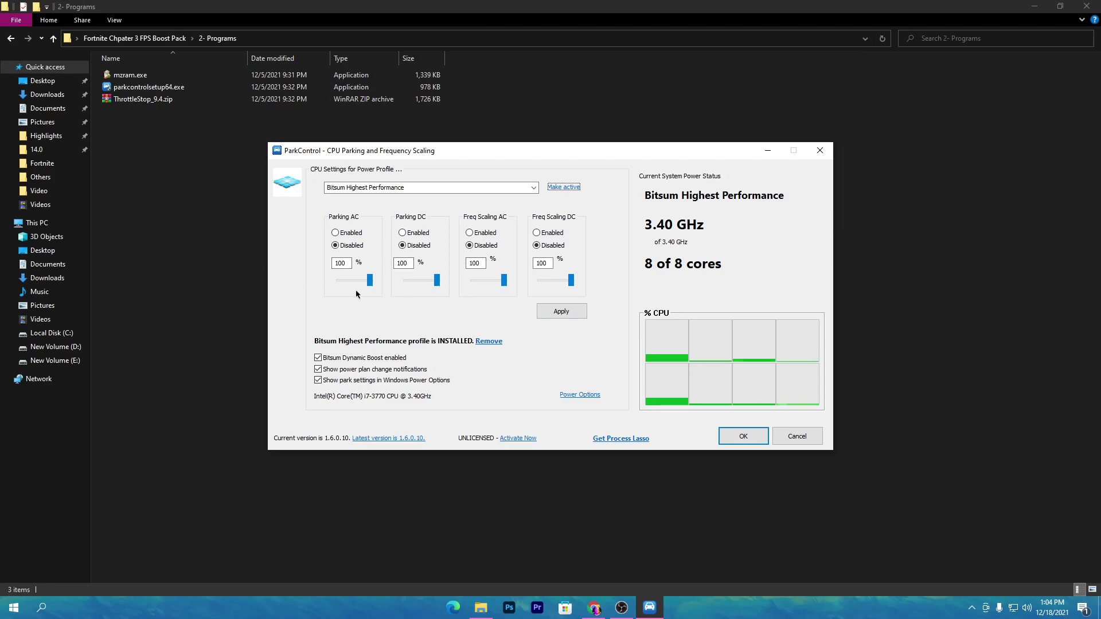
{"action": "left_click", "coordinate": [561, 311]}
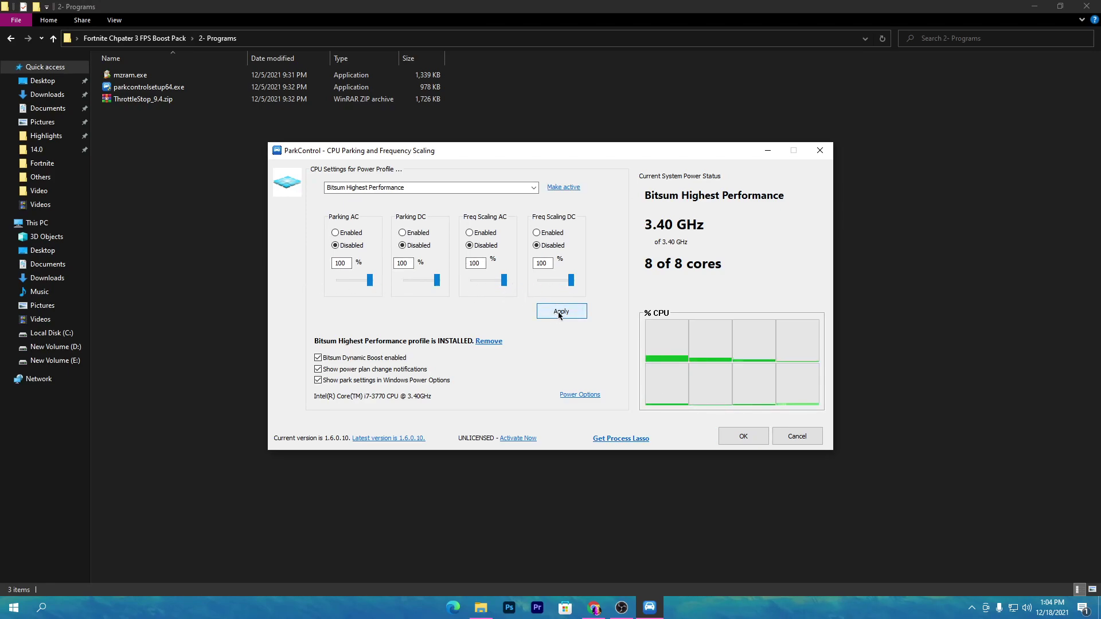
- Keep Dynamic Boost on with Bitsum Highest Performance as the idle plan, and close ParkControl
{"action": "left_click", "coordinate": [322, 359]}
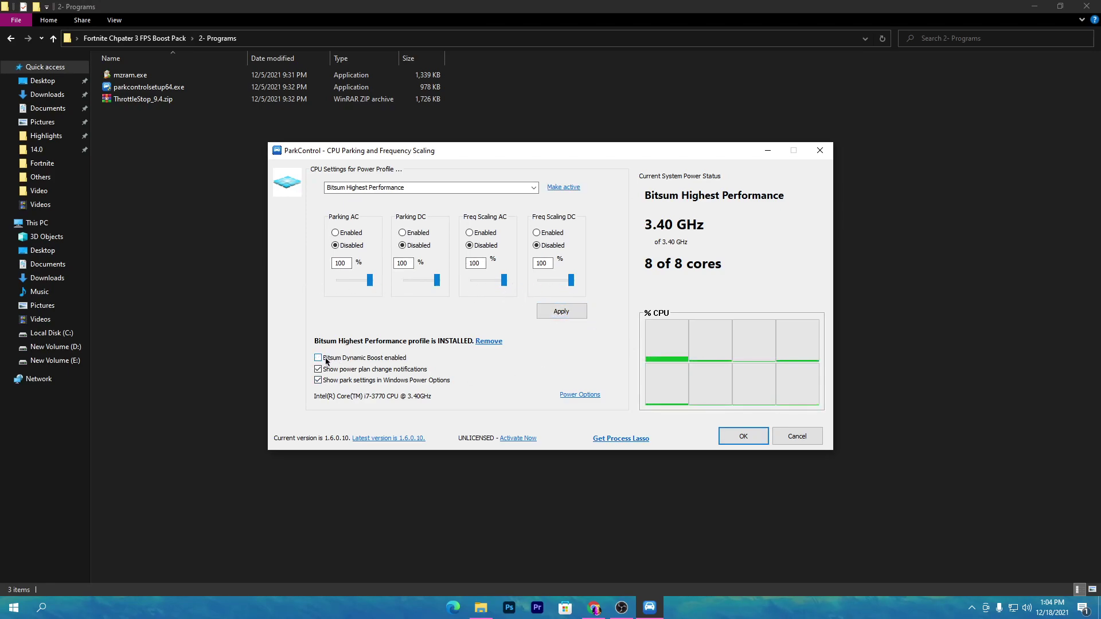
{"action": "left_click", "coordinate": [327, 361]}
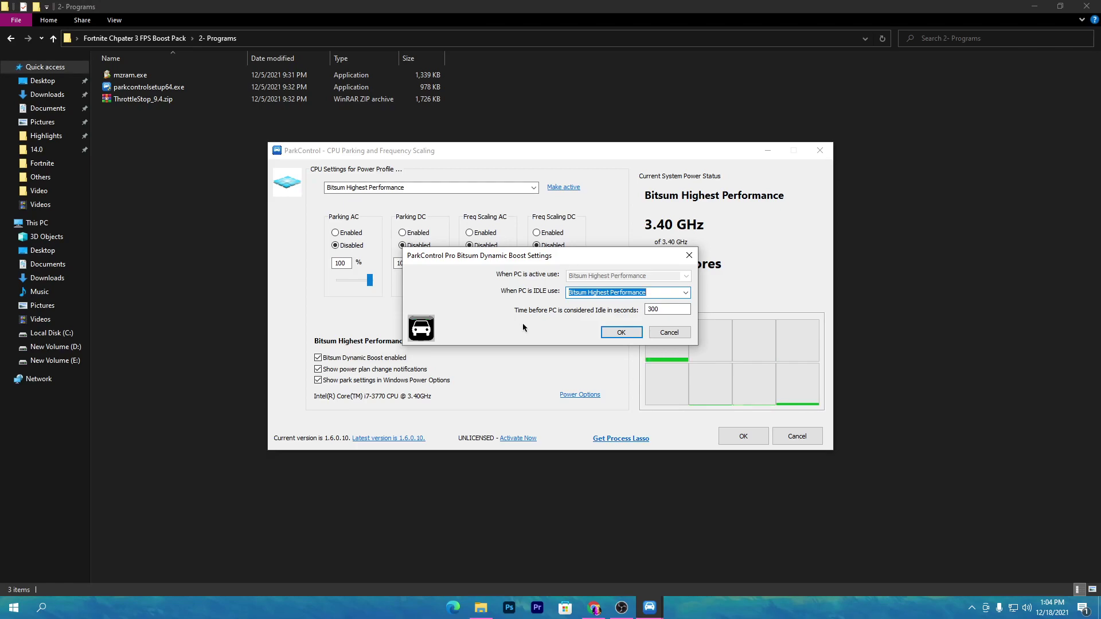
{"action": "left_click", "coordinate": [612, 293]}
{"action": "left_click", "coordinate": [611, 311]}
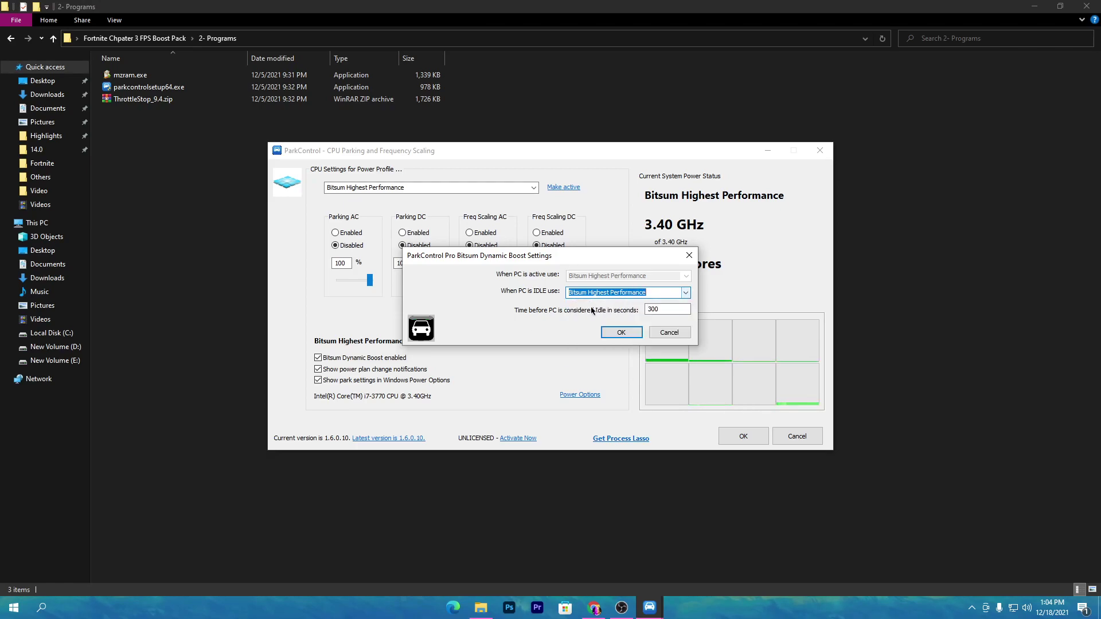
{"action": "left_click", "coordinate": [622, 332]}
{"action": "left_click", "coordinate": [744, 437]}
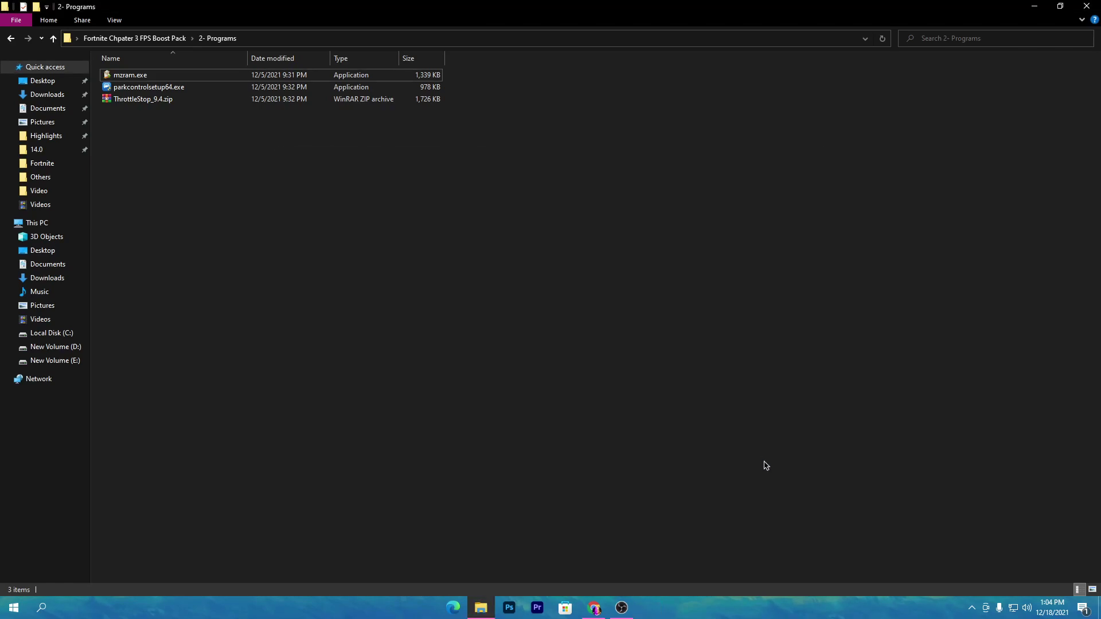
- Copy GameUserSettings.ini from 3- Chapter 3 Config Settings > Low End PC
{"action": "left_click", "coordinate": [972, 608]}
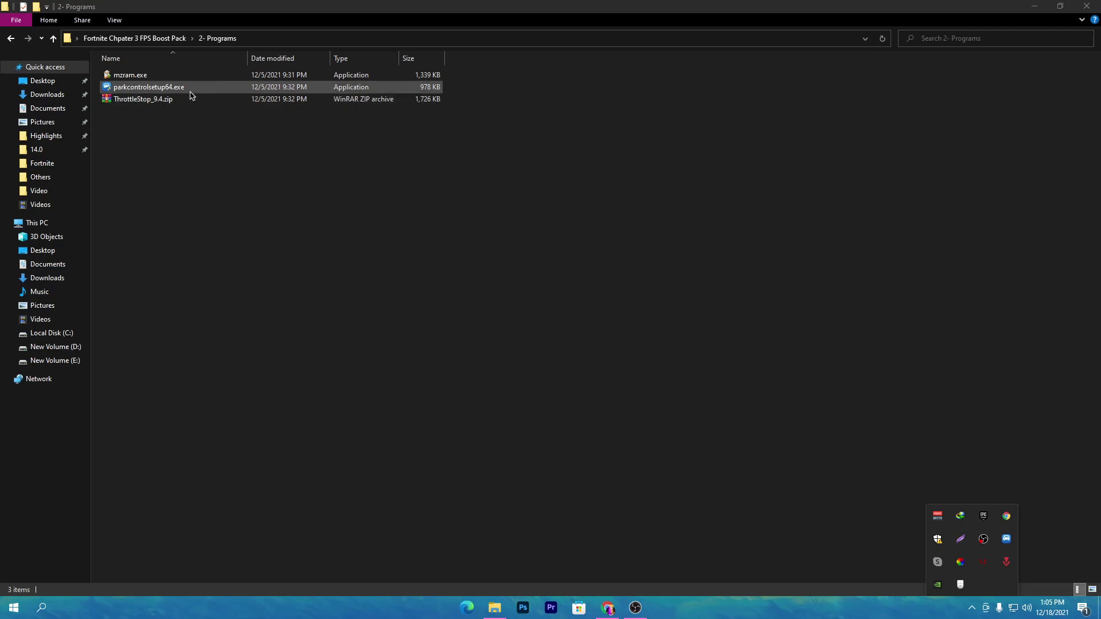
{"action": "left_click", "coordinate": [133, 38]}
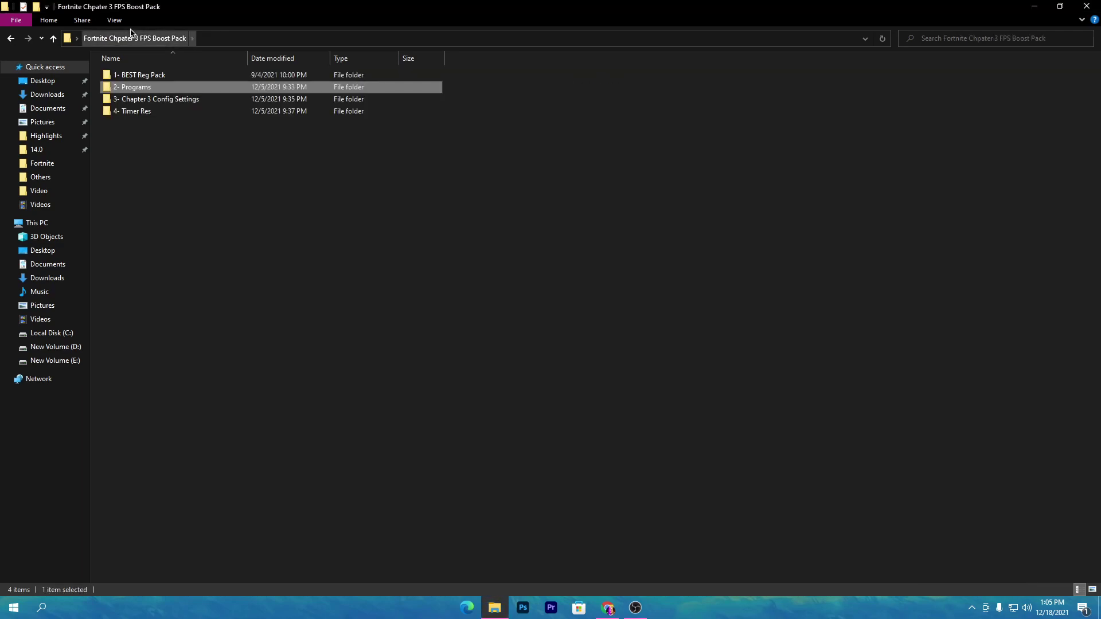
{"action": "double_click", "coordinate": [145, 99]}
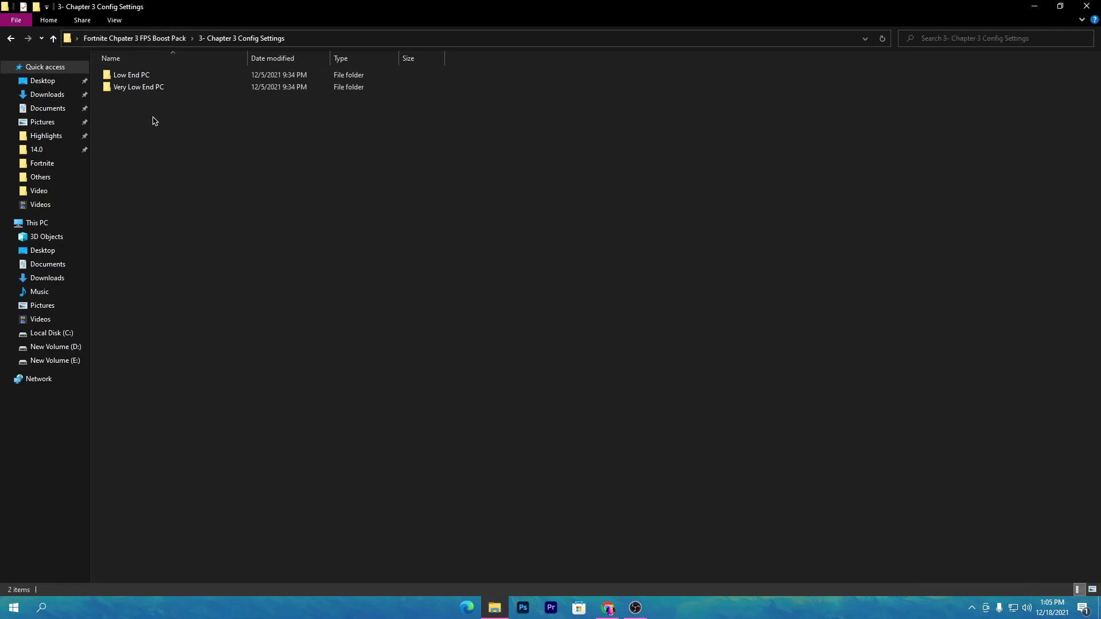
{"action": "left_click_drag", "start_coordinate": [124, 118], "coordinate": [451, 84]}
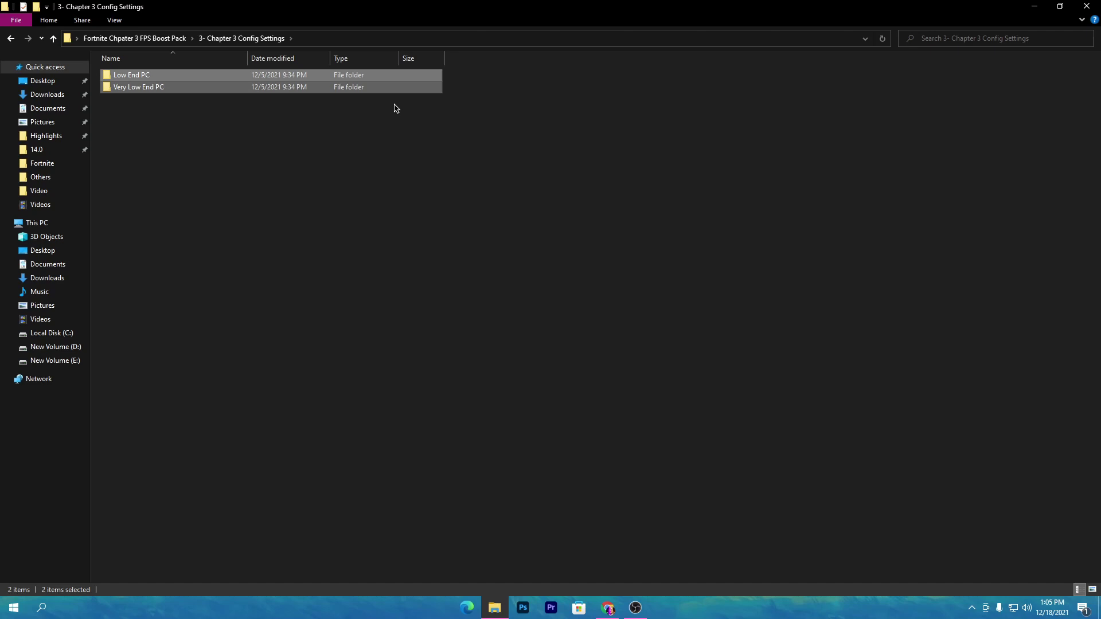
{"action": "left_click", "coordinate": [252, 125]}
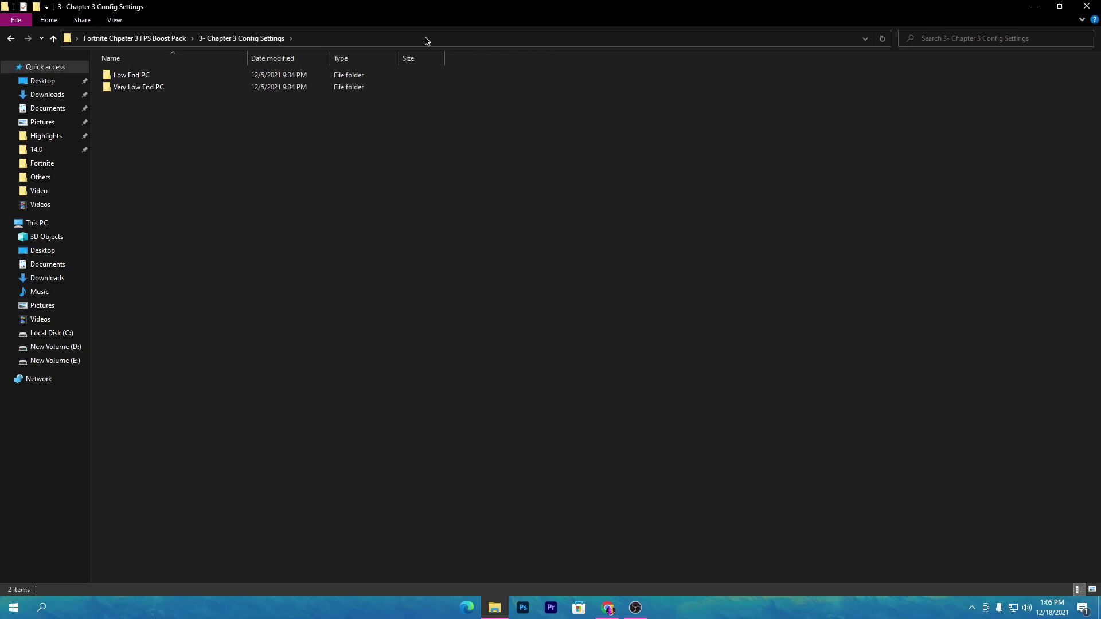
{"action": "double_click", "coordinate": [128, 76]}
{"action": "right_click", "coordinate": [148, 76]}
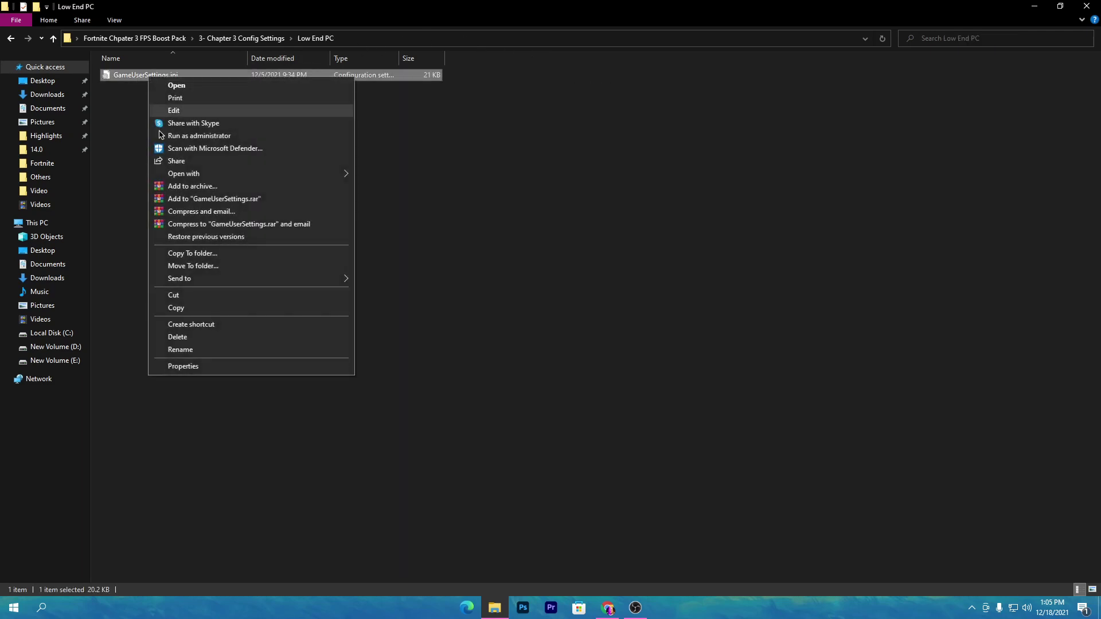
{"action": "left_click", "coordinate": [172, 307]}
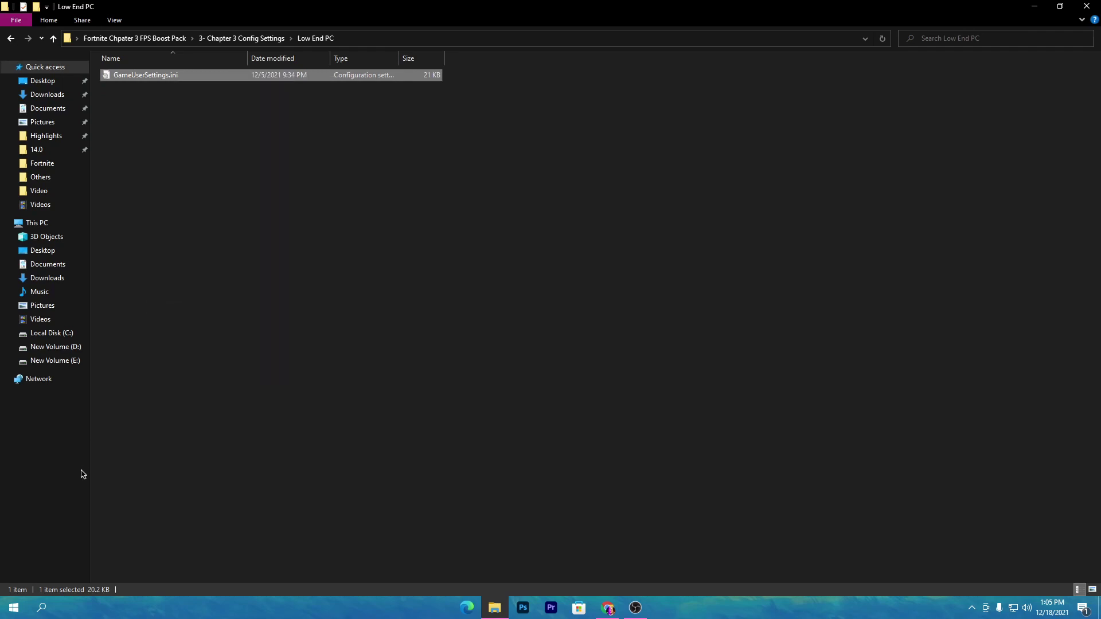
{"action": "left_click", "coordinate": [49, 612]}
{"action": "type", "text": "ru"}
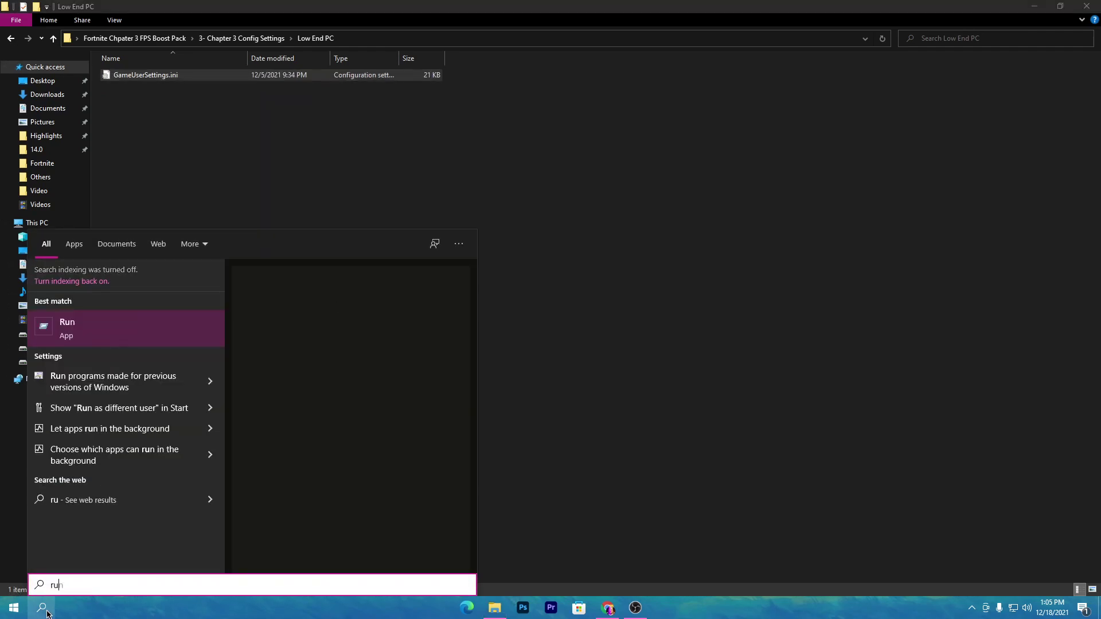
{"action": "type", "text": "n"}
{"action": "key", "text": "Return"}
{"action": "type", "text": "appdata"}
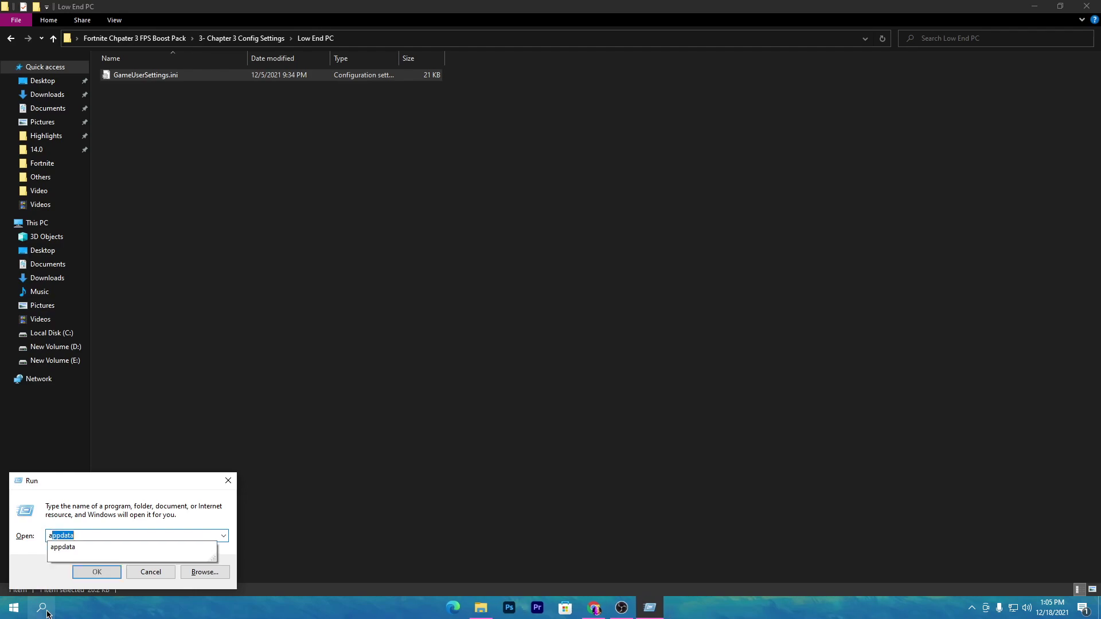
{"action": "key", "text": "Return"}
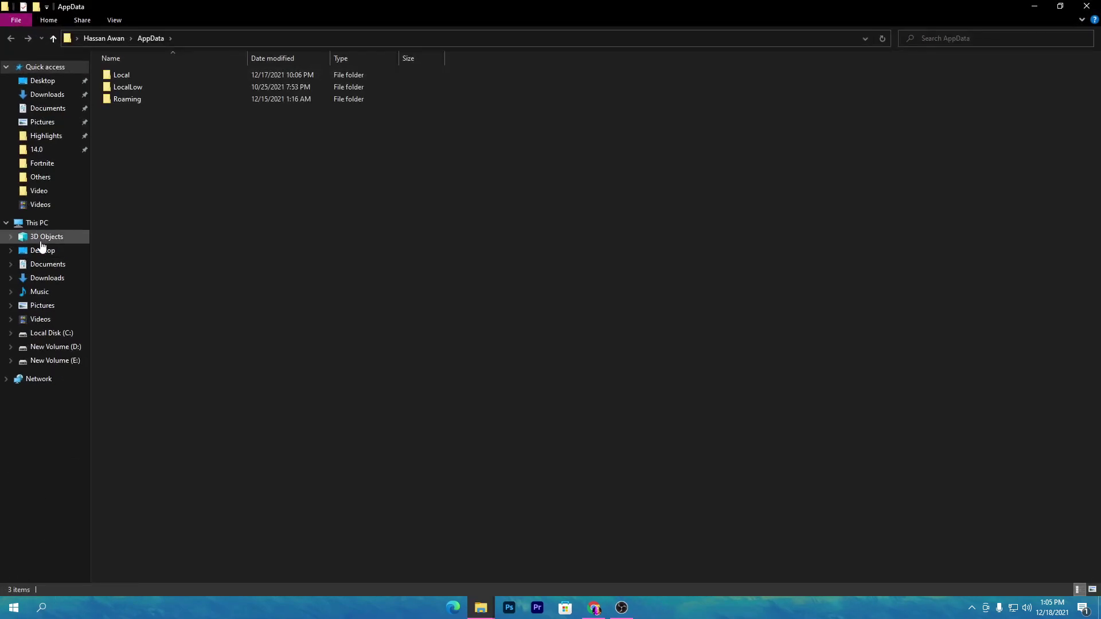
{"action": "double_click", "coordinate": [128, 75]}
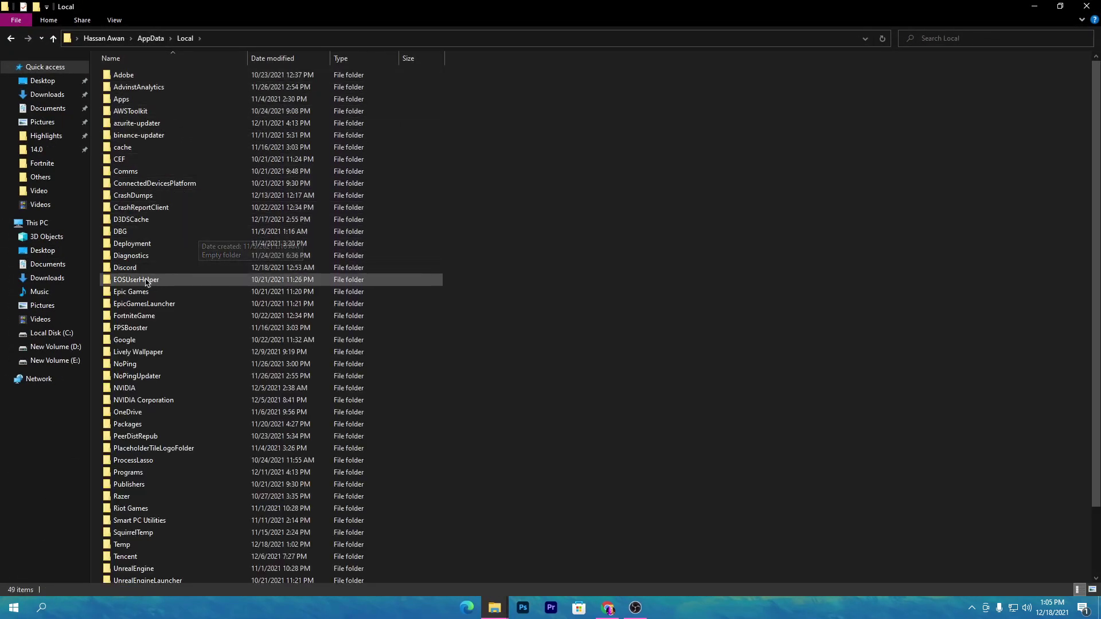
{"action": "double_click", "coordinate": [140, 318]}
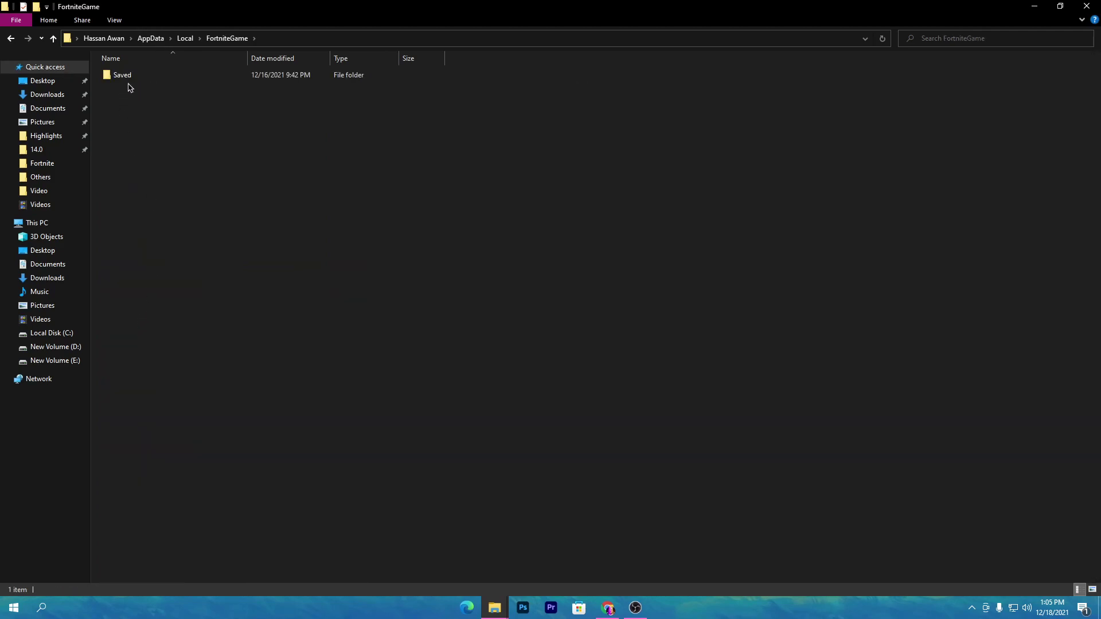
{"action": "double_click", "coordinate": [123, 75]}
{"action": "double_click", "coordinate": [123, 75]}
{"action": "double_click", "coordinate": [143, 86]}
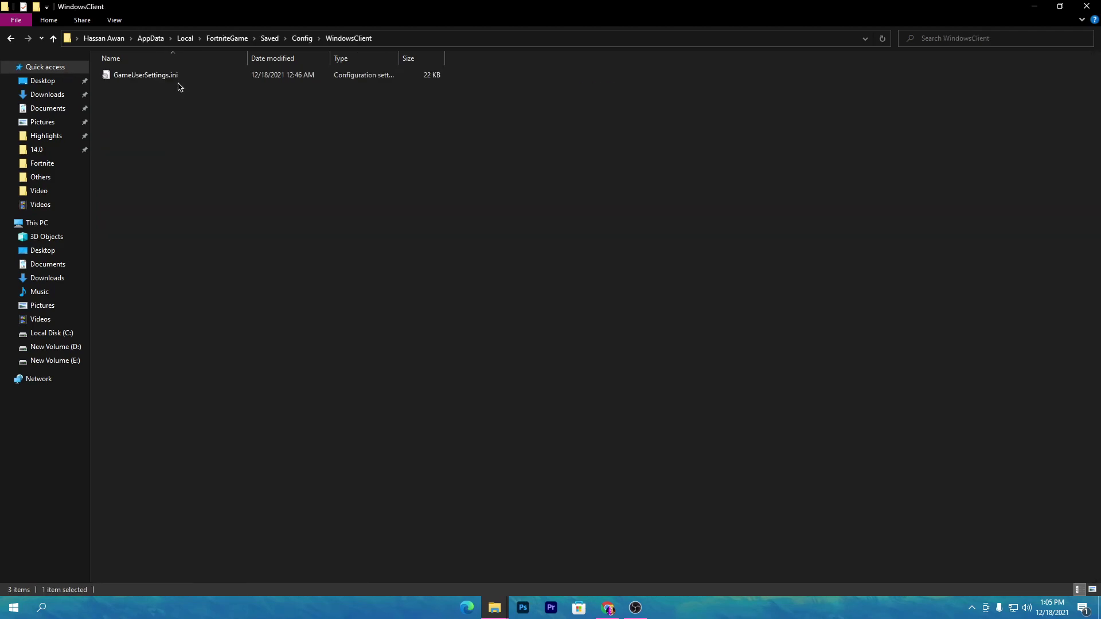
{"action": "right_click", "coordinate": [197, 175]}
{"action": "left_click", "coordinate": [243, 248]}
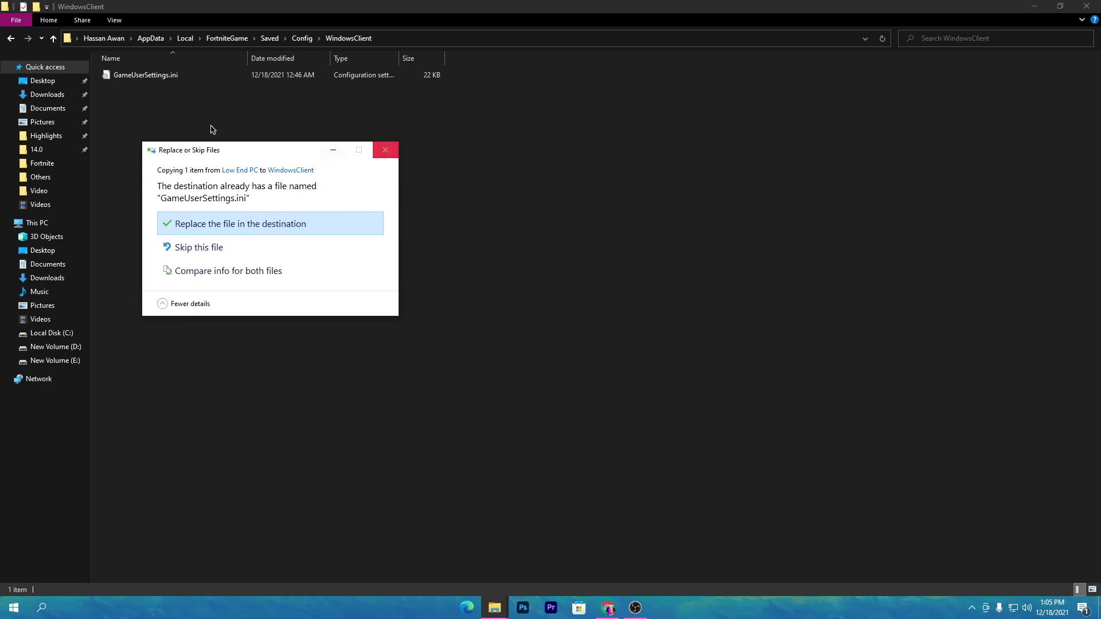
{"action": "left_click", "coordinate": [385, 149]}
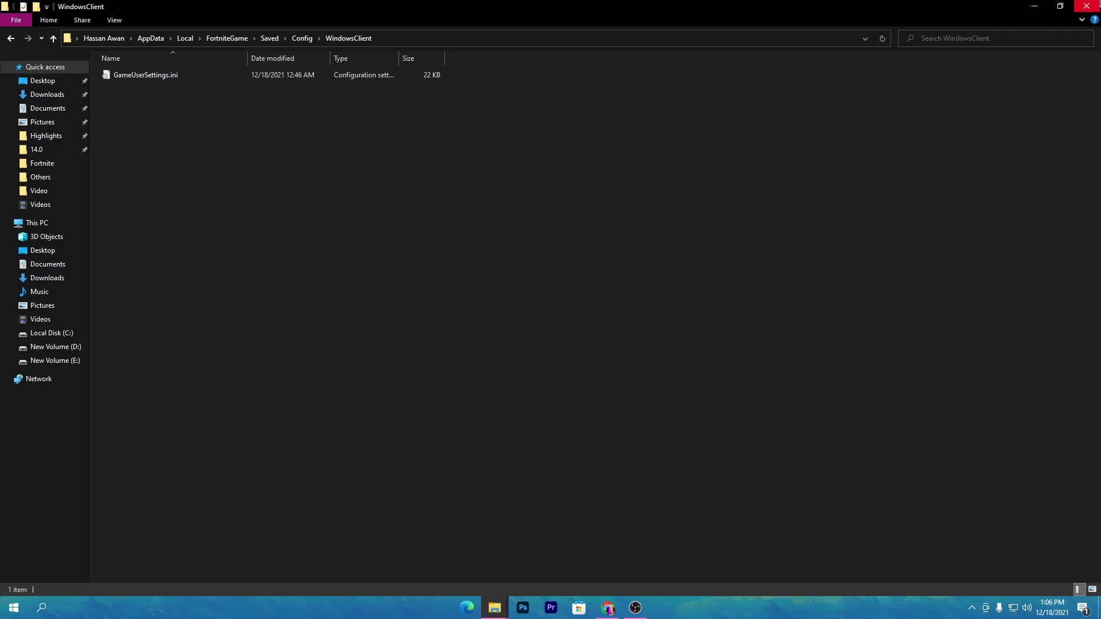
{"action": "left_click", "coordinate": [1087, 6]}
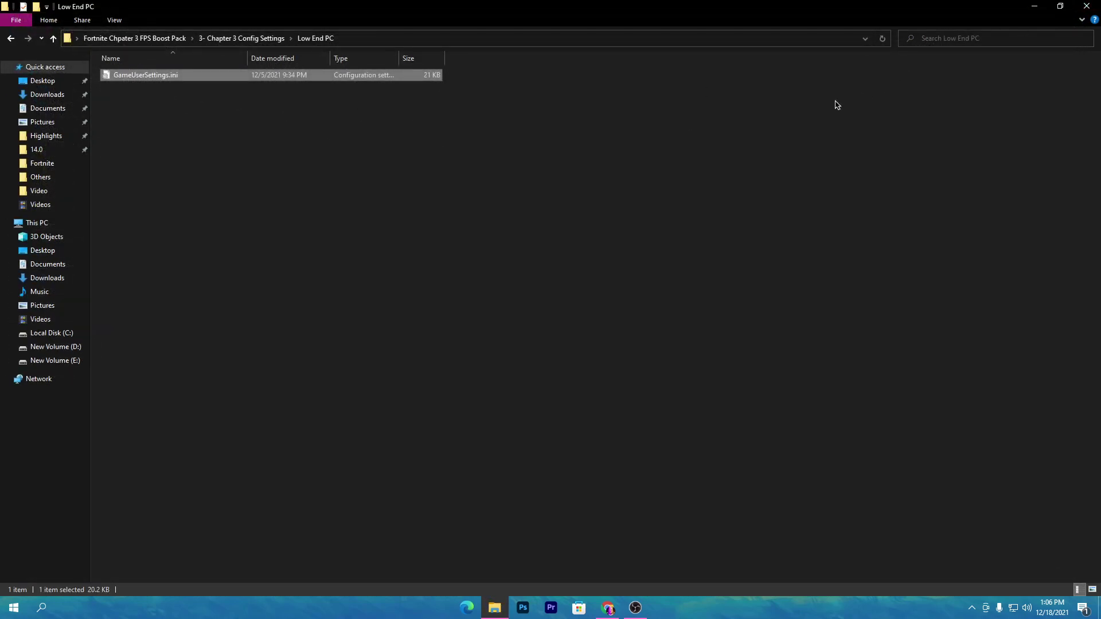
- Move TimerResolution.exe from 4- Timer Res onto the desktop, replacing the existing copy
{"action": "left_click", "coordinate": [138, 38]}
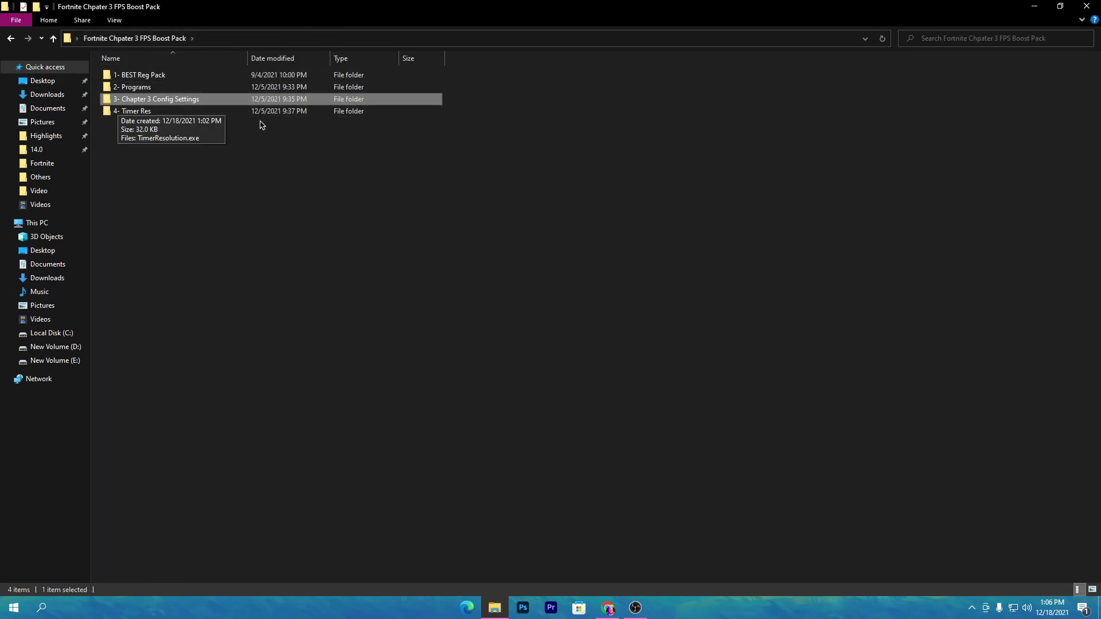
{"action": "double_click", "coordinate": [155, 112]}
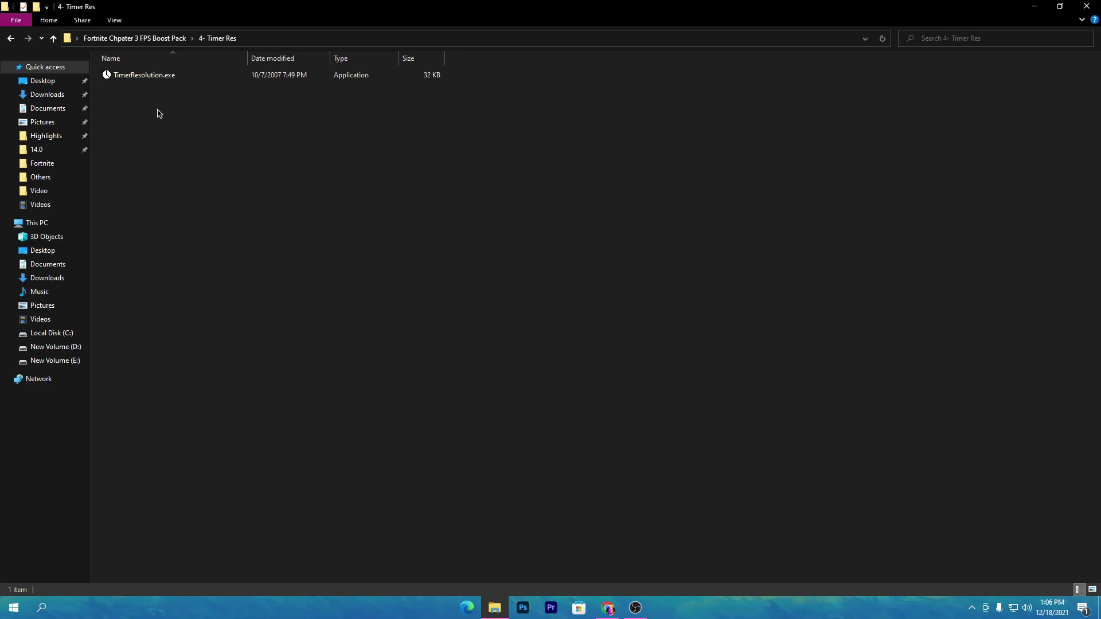
{"action": "double_click", "coordinate": [465, 4]}
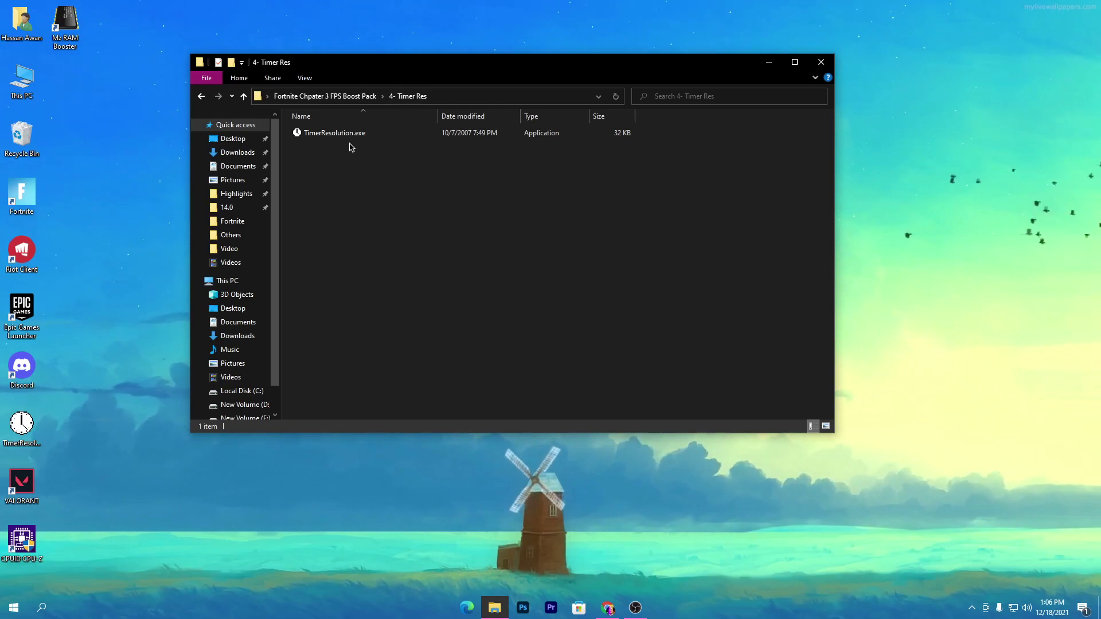
{"action": "left_click_drag", "start_coordinate": [342, 134], "coordinate": [128, 128]}
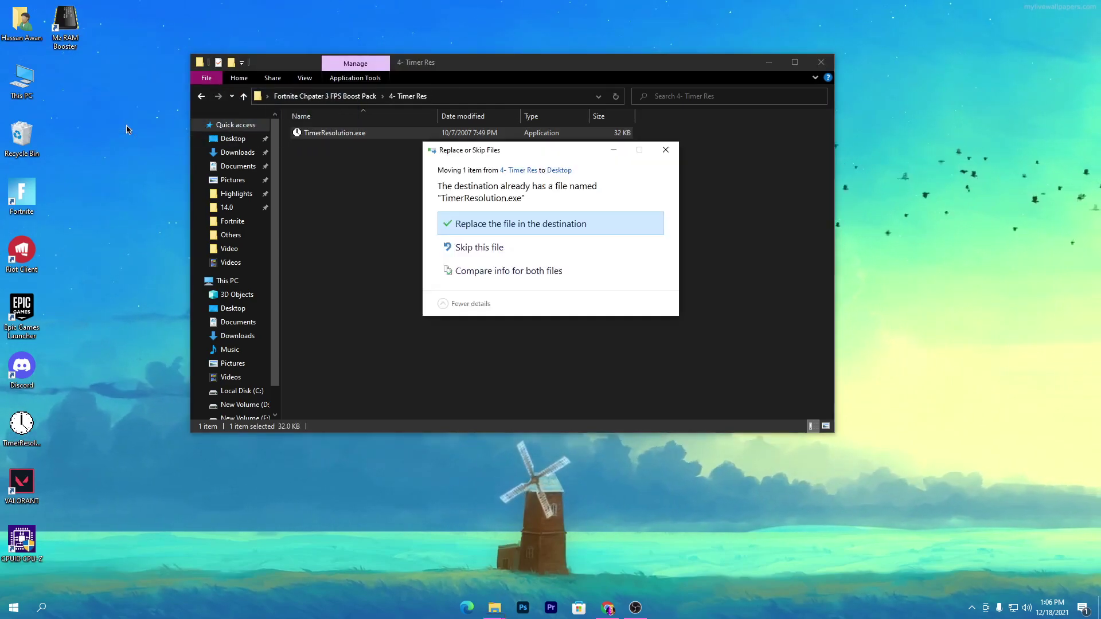
{"action": "left_click", "coordinate": [496, 227]}
- Send the boost pack folder and its .rar archive to the Recycle Bin
{"action": "left_click", "coordinate": [821, 62]}
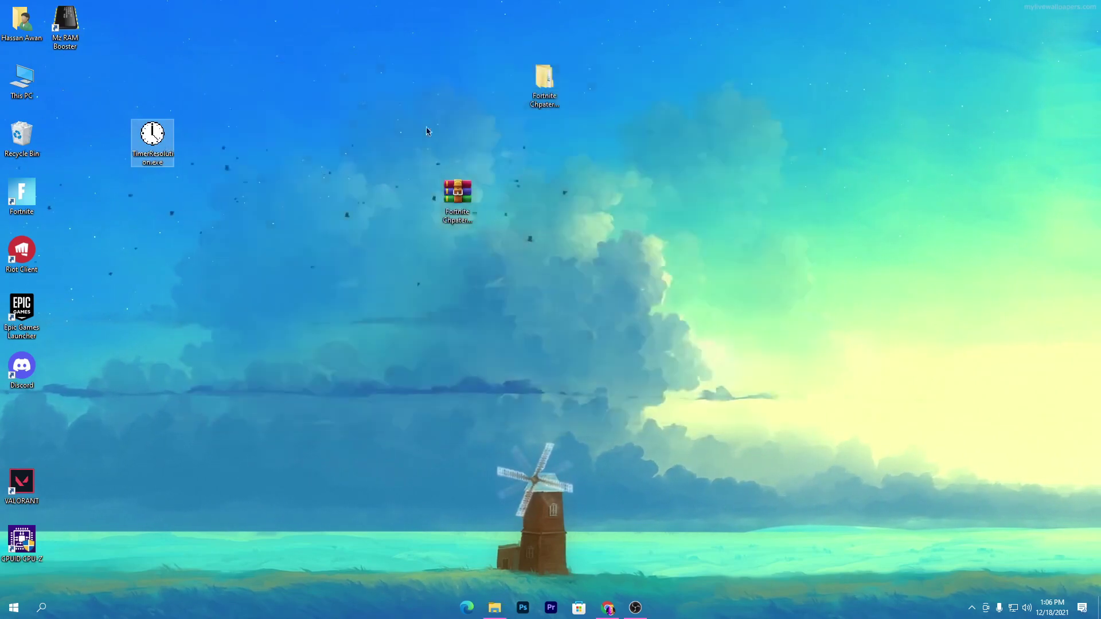
{"action": "left_click_drag", "start_coordinate": [152, 138], "coordinate": [57, 85]}
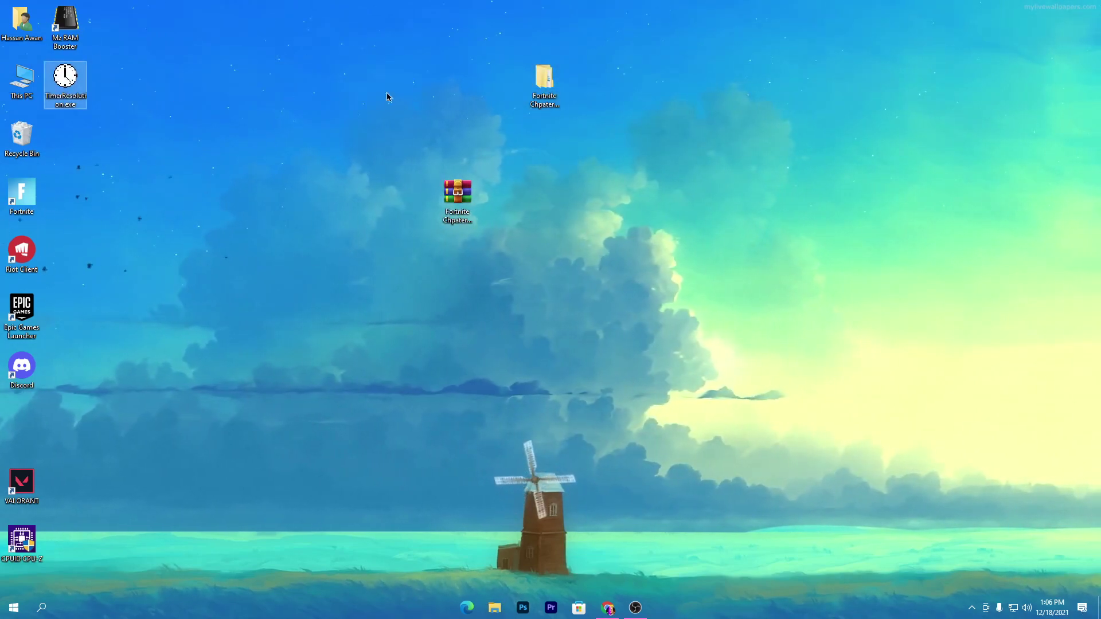
{"action": "left_click_drag", "start_coordinate": [600, 86], "coordinate": [434, 250]}
{"action": "left_click_drag", "start_coordinate": [457, 195], "coordinate": [22, 138]}
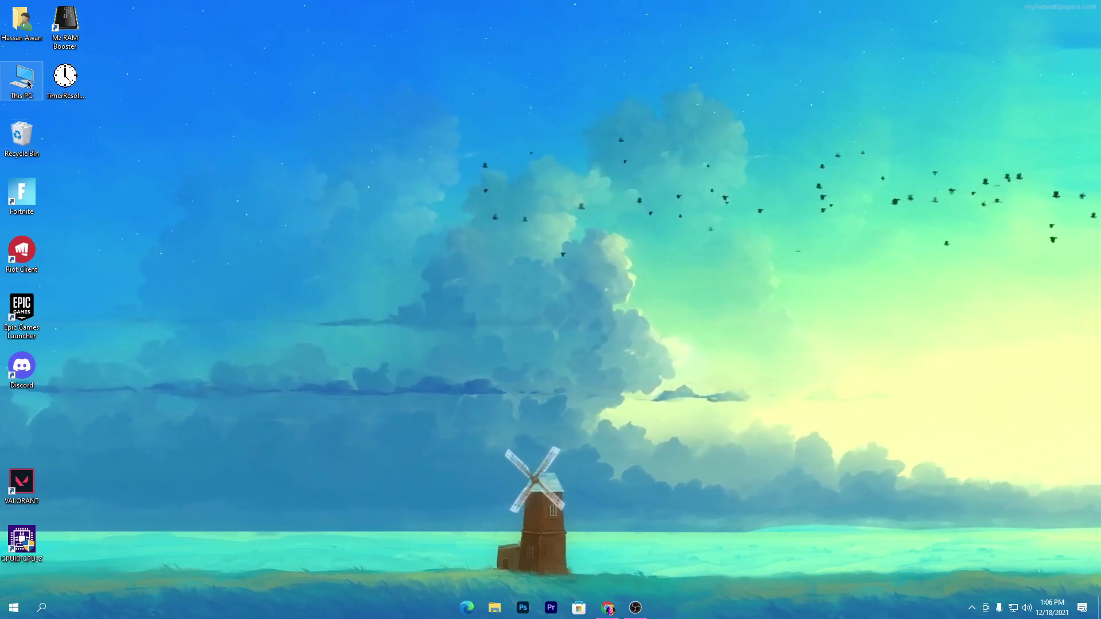
- Run TimerResolution and set the timer resolution to the 0.500 ms maximum
{"action": "double_click", "coordinate": [68, 78]}
{"action": "left_click", "coordinate": [478, 342]}
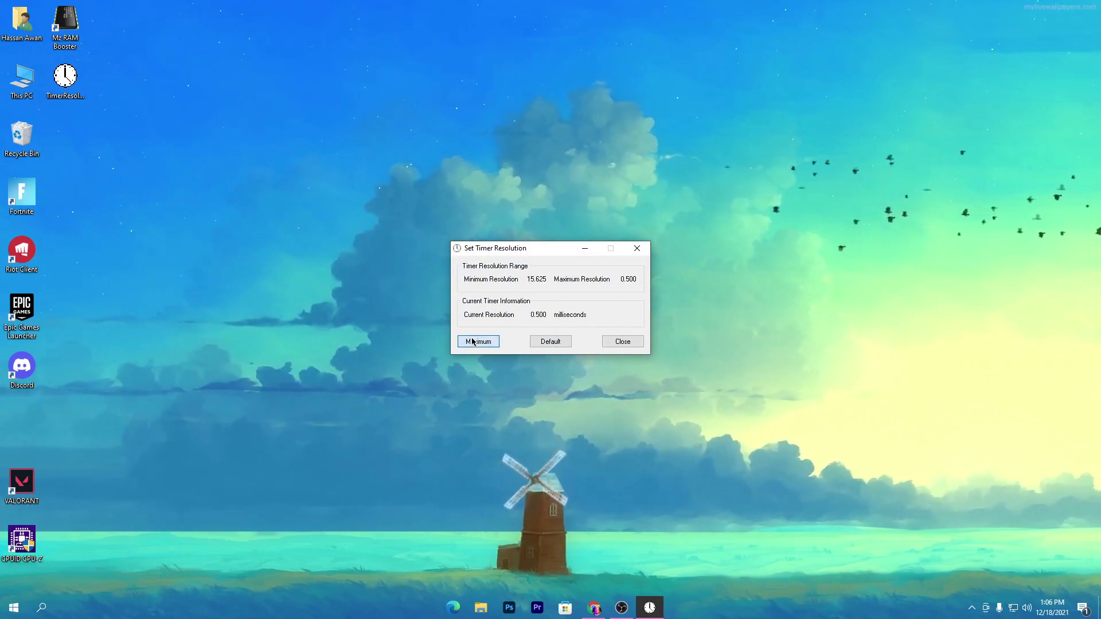
{"action": "left_click", "coordinate": [592, 250]}
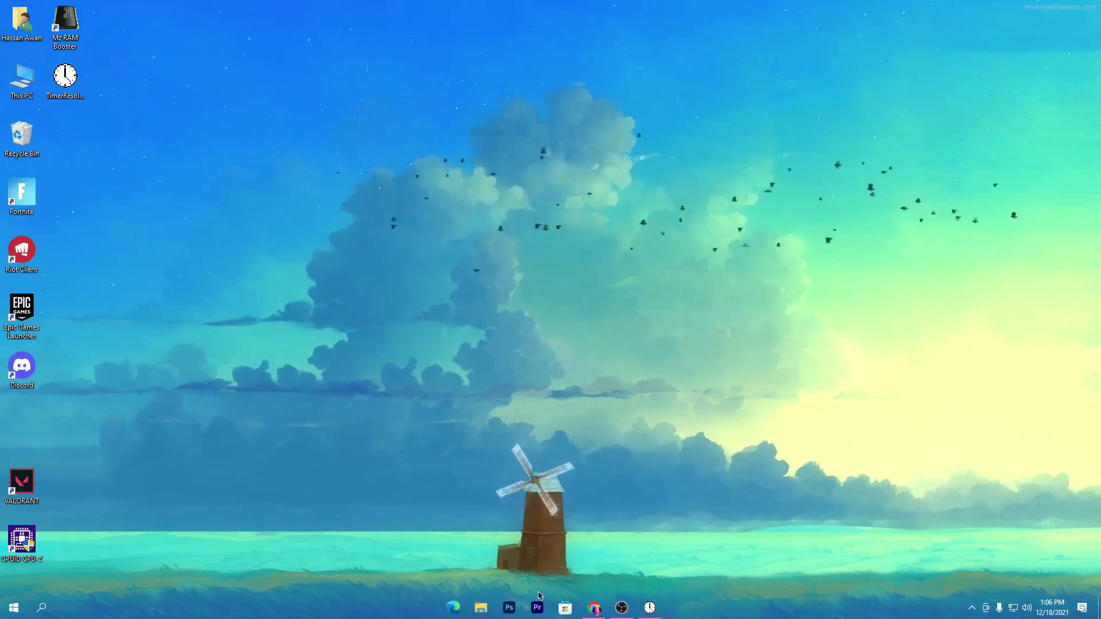